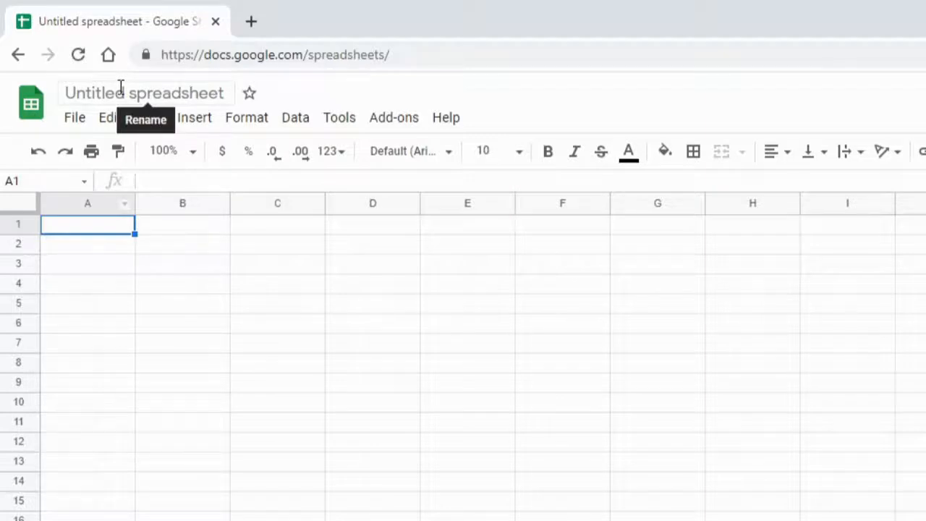
# Rename the untitled spreadsheet as "The" followed by the owner's first name
pyautogui.click(155, 91)
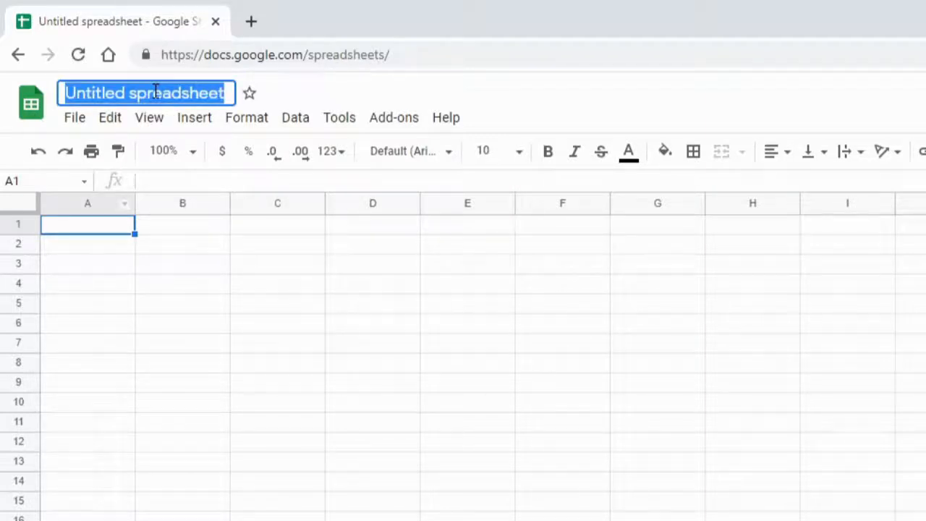
pyautogui.write('The ')
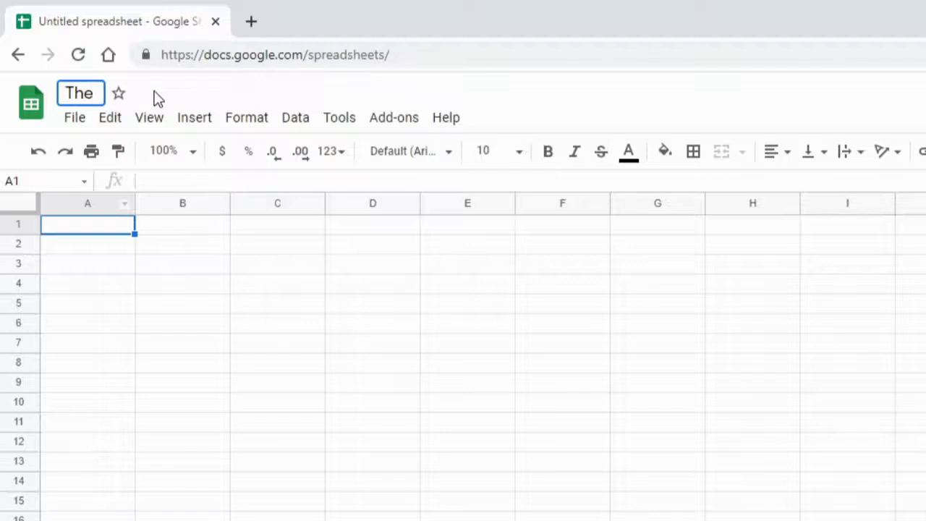
pyautogui.write('Akshay')
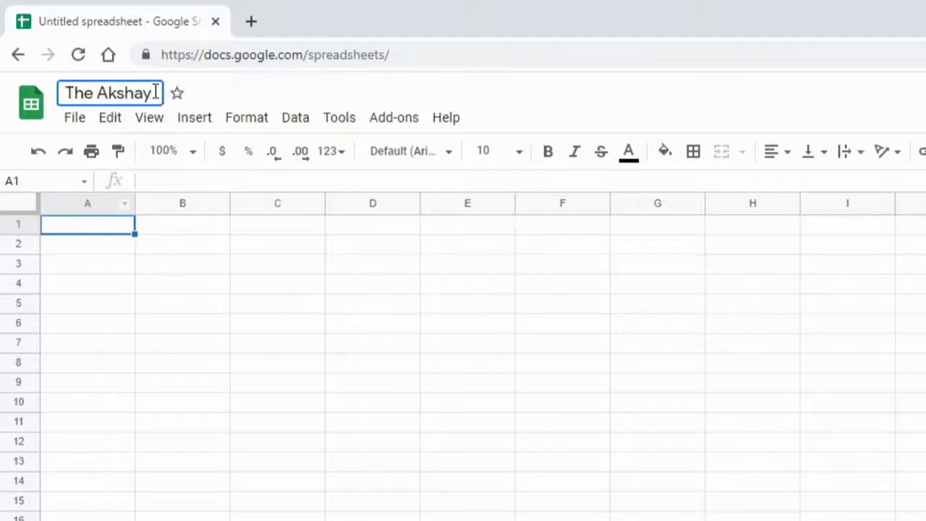
pyautogui.press('Return')
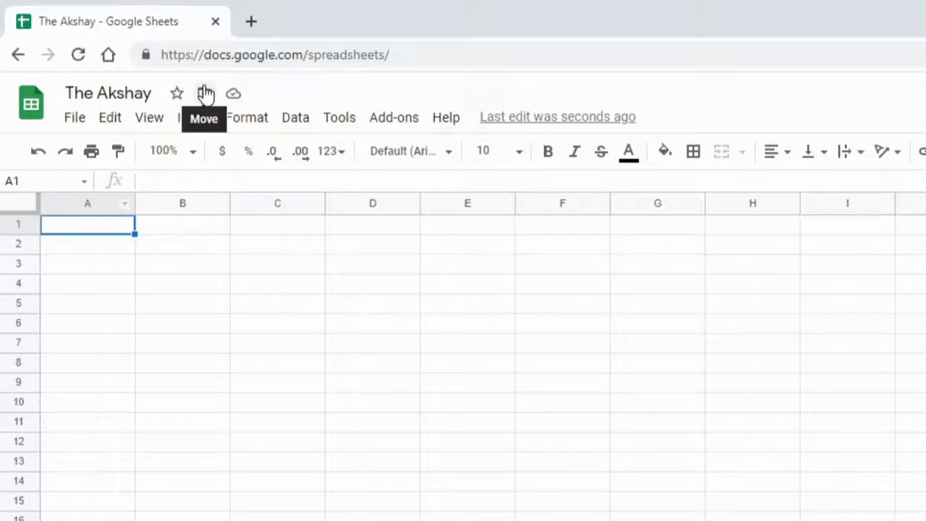
# Look at the new-file types and the upload option for opening a file, and close the dialog without choosing a file
pyautogui.click(76, 121)
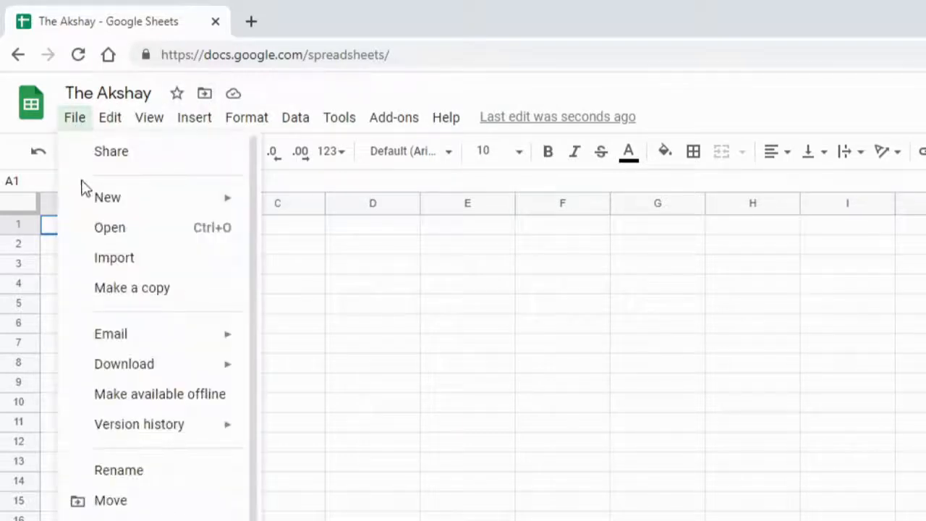
pyautogui.moveTo(99, 205)
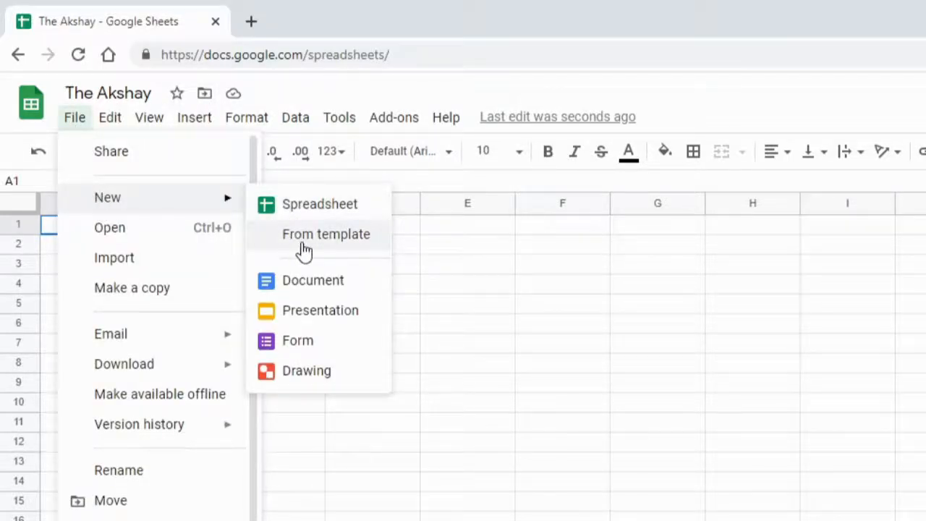
pyautogui.click(136, 227)
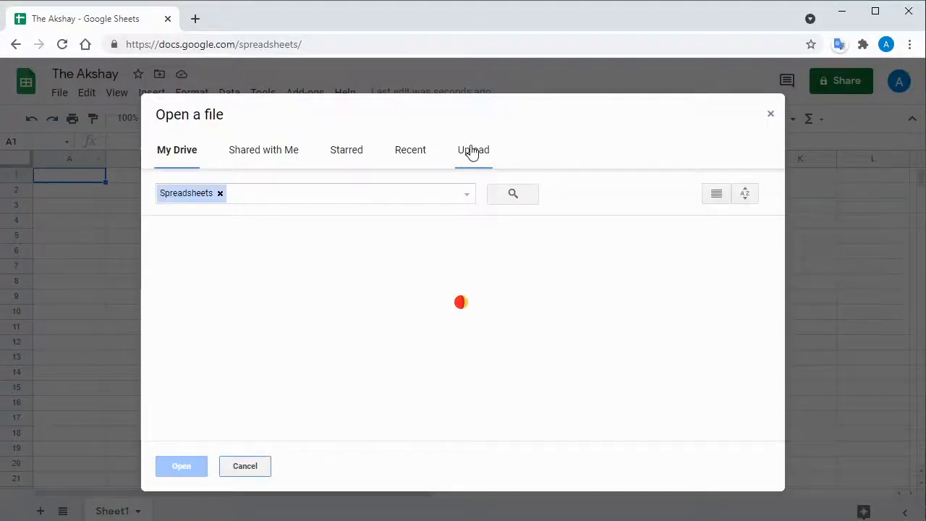
pyautogui.click(471, 150)
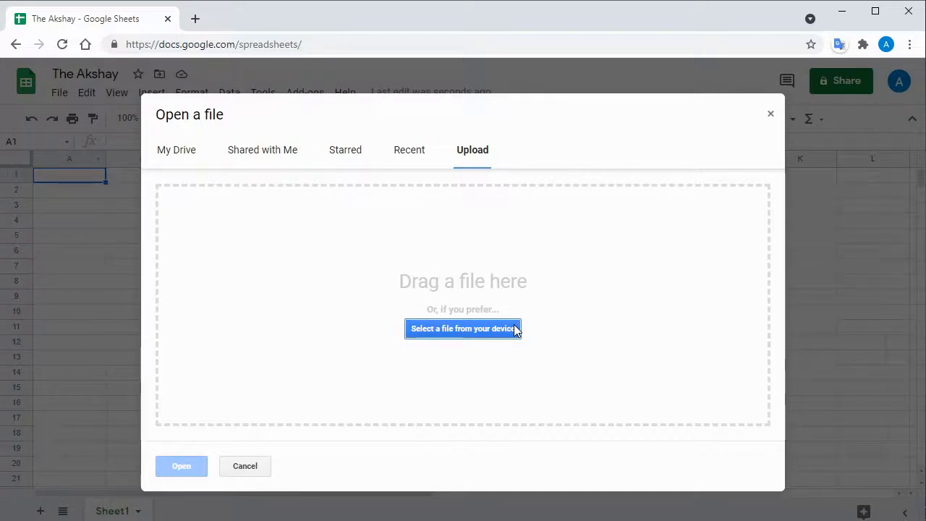
pyautogui.click(771, 118)
# Examine the spreadsheet's file commands, including the download formats, version history and email options, and return to the grid
pyautogui.click(61, 95)
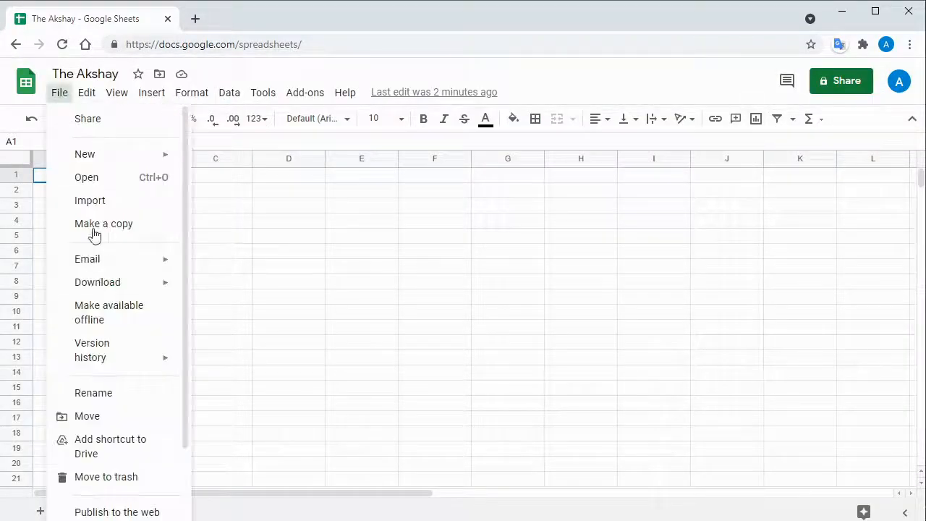
pyautogui.moveTo(113, 283)
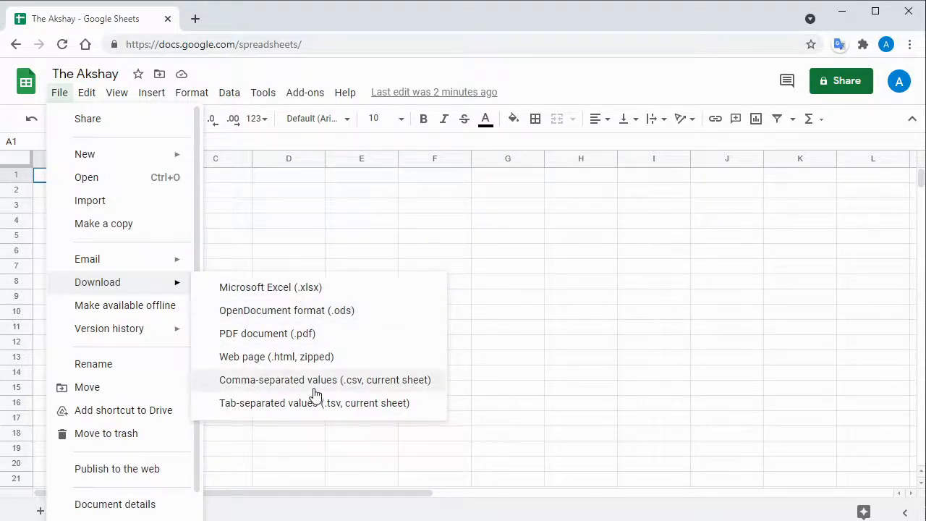
pyautogui.moveTo(121, 330)
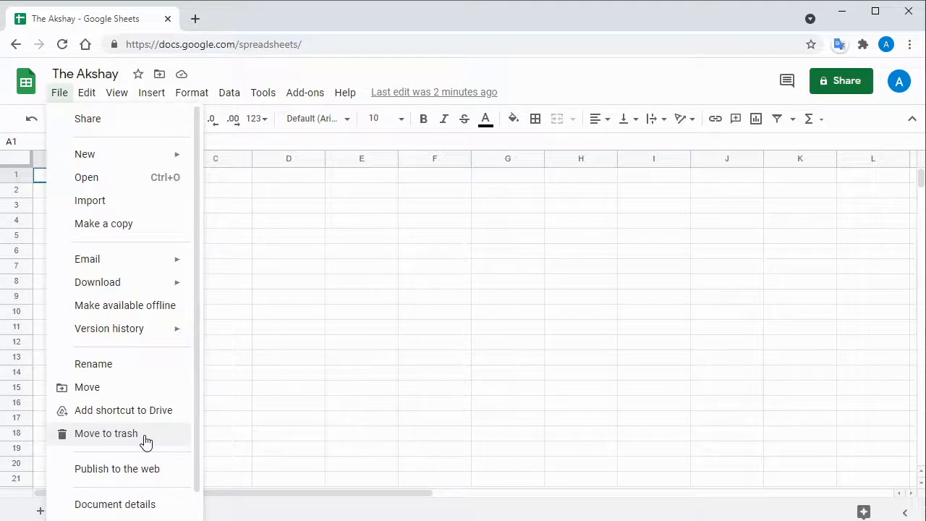
pyautogui.moveTo(128, 260)
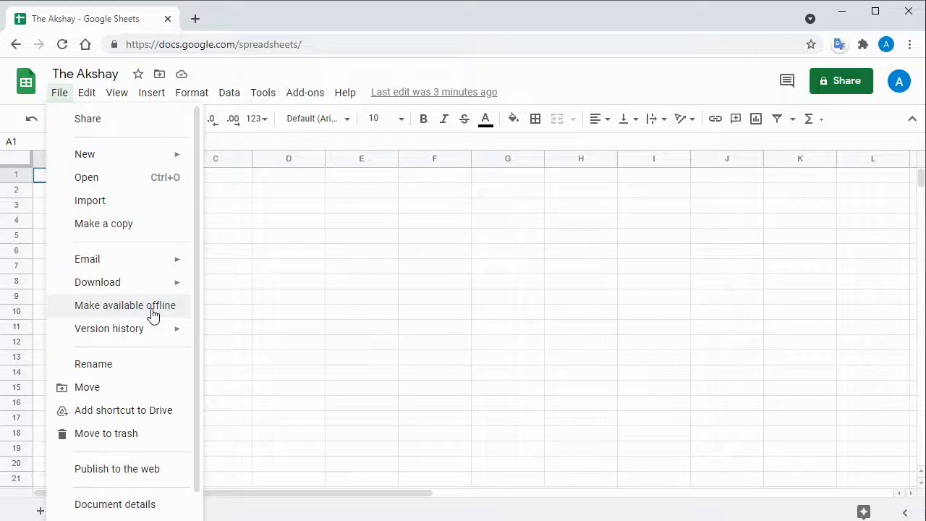
pyautogui.click(238, 194)
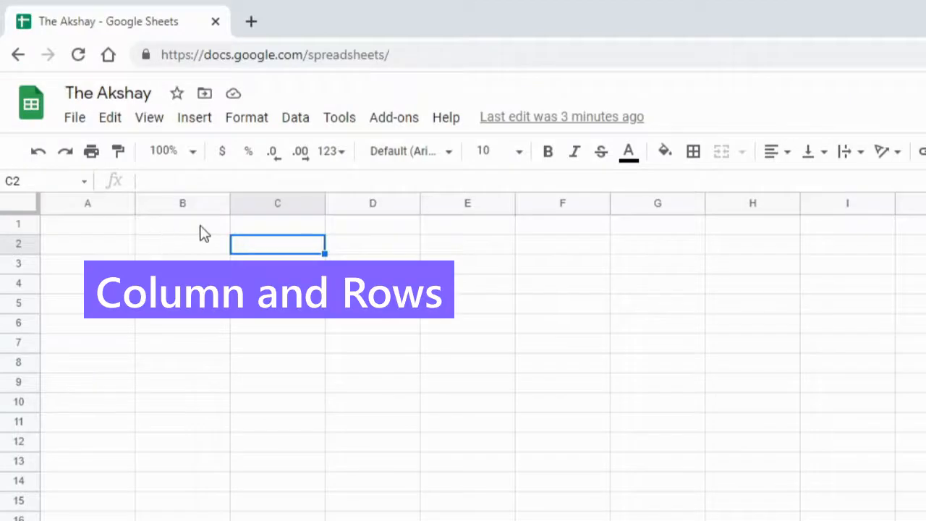
# Select column B and row 5 individually, combine both in one selection, and finish on cell B5
pyautogui.click(122, 232)
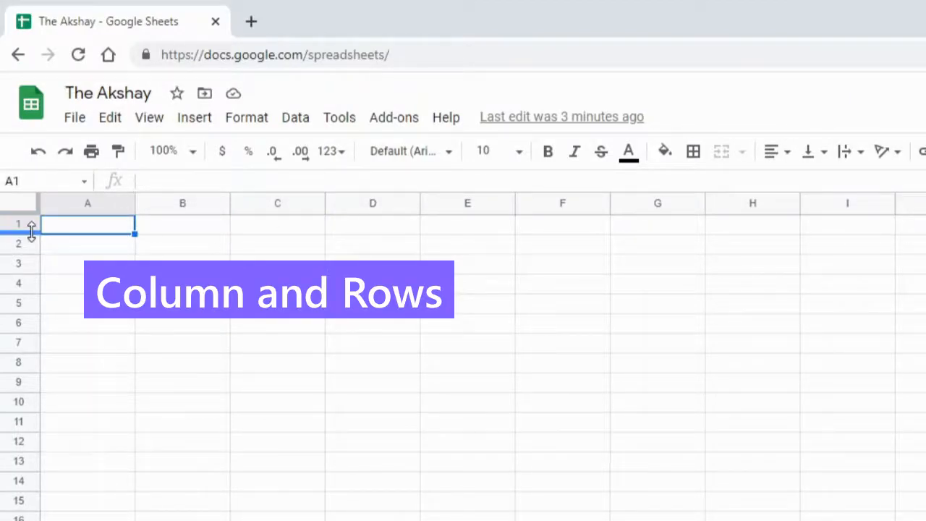
pyautogui.click(189, 204)
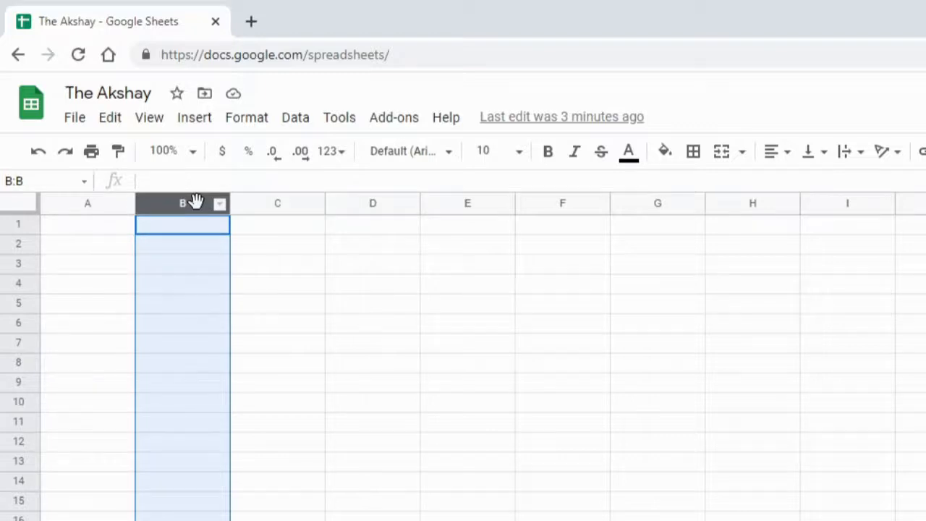
pyautogui.click(20, 301)
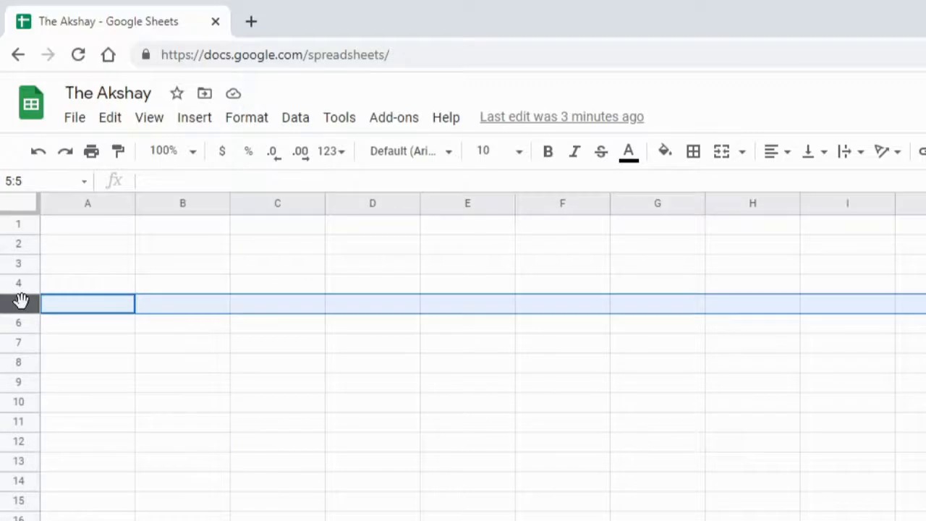
pyautogui.keyDown('ctrl'); pyautogui.click(166, 203); pyautogui.keyUp('ctrl')
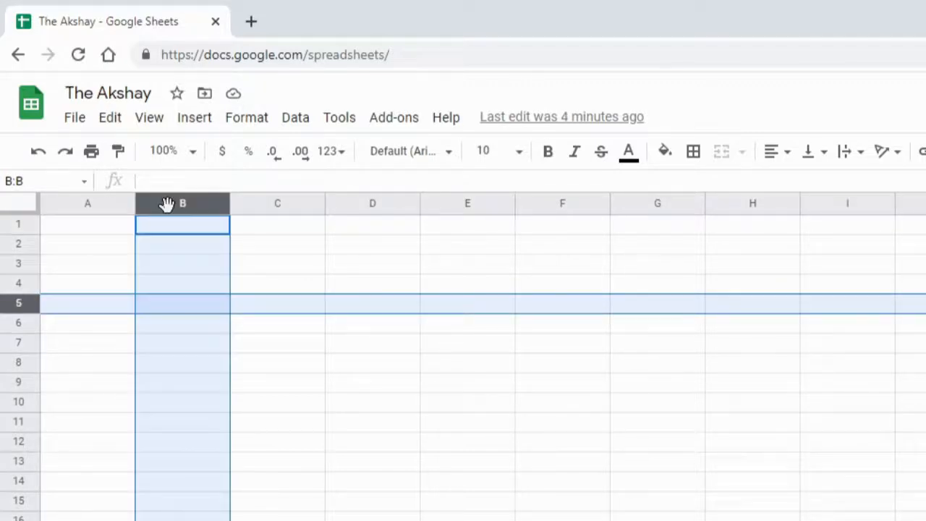
pyautogui.click(207, 315)
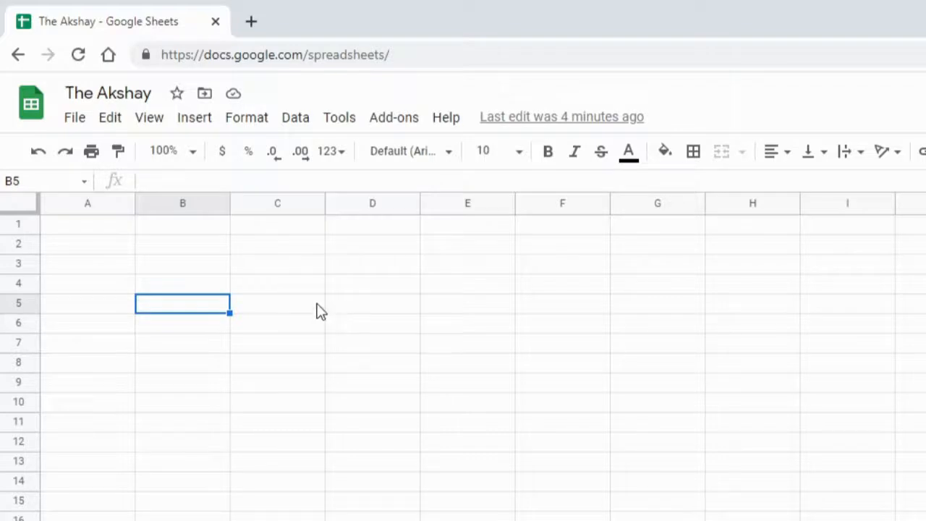
# Select the cell range A1:C7 and the entire sheet in turn, and return the selection to cell A1
pyautogui.moveTo(100, 224); pyautogui.dragTo(185, 225)
pyautogui.moveTo(286, 345); pyautogui.dragTo(305, 350)
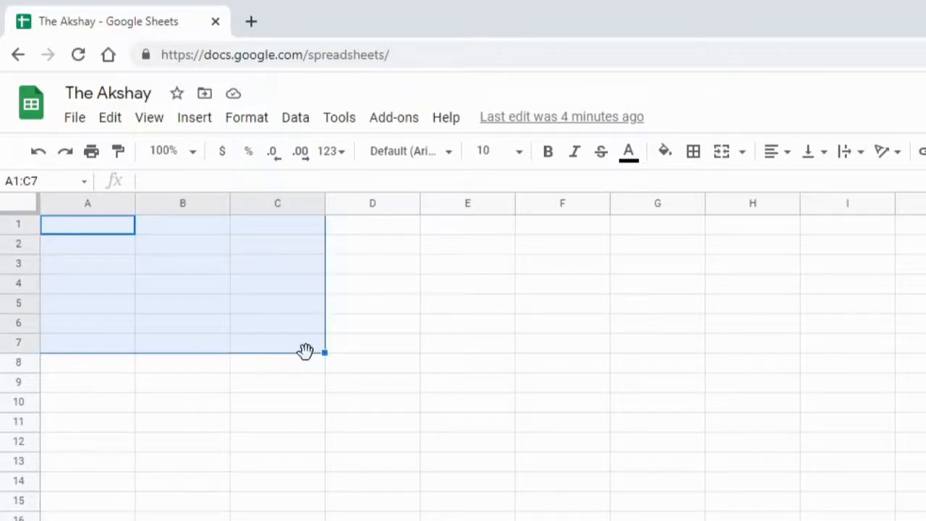
pyautogui.click(114, 221)
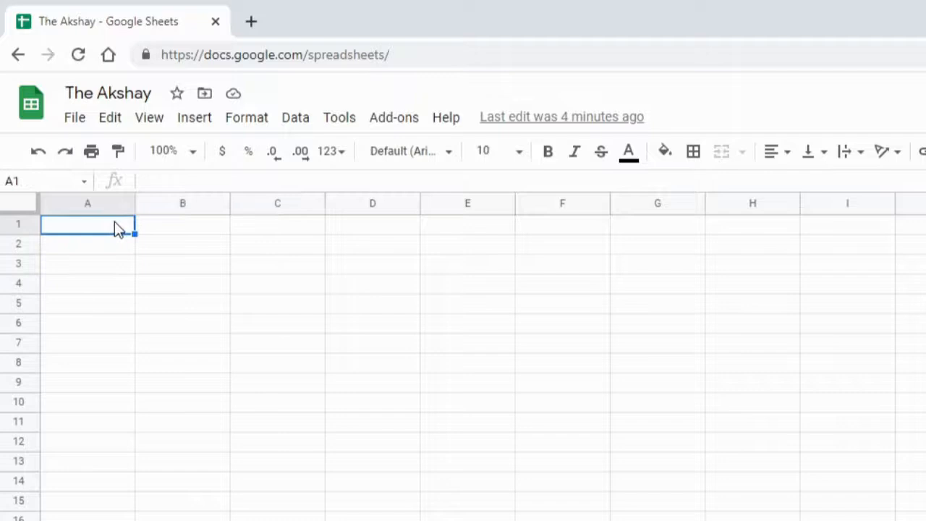
pyautogui.click(29, 205)
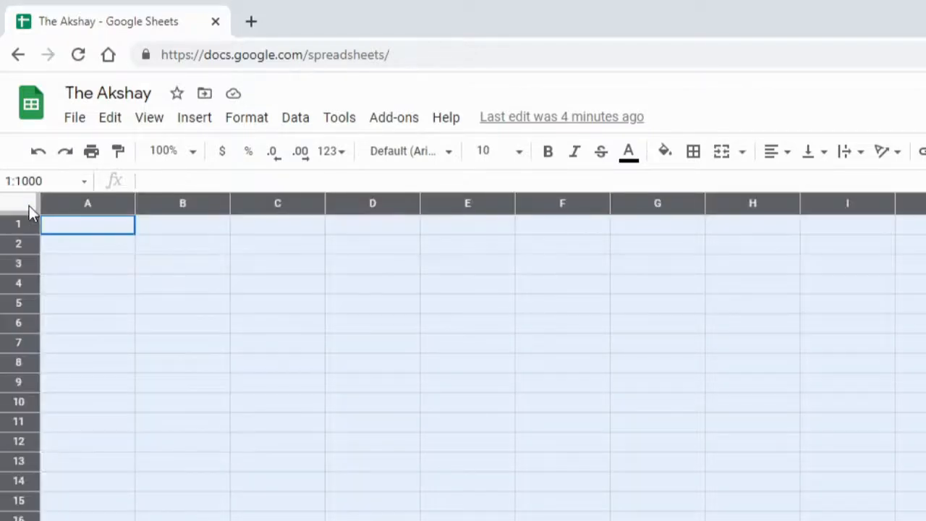
pyautogui.click(89, 226)
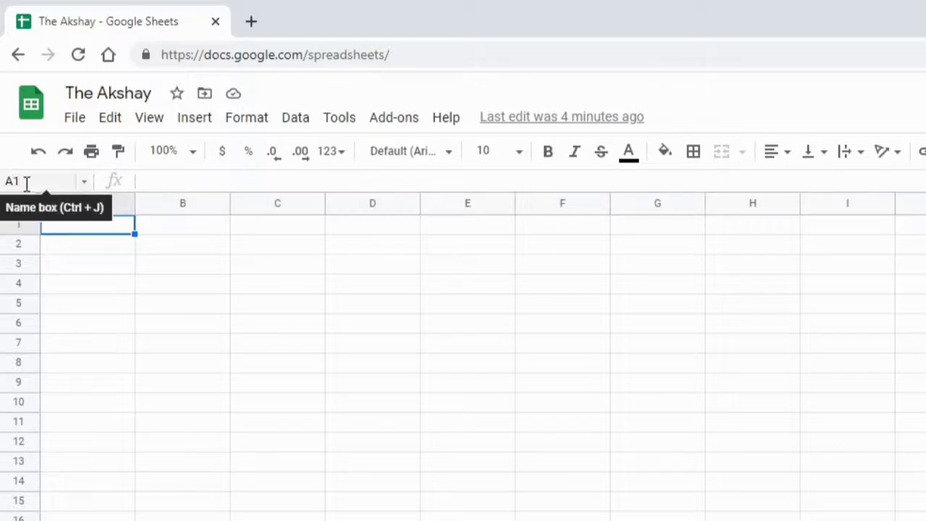
# Select cells C4, B8 and E8 in turn, and jump to cell C5 by entering its address
pyautogui.click(283, 285)
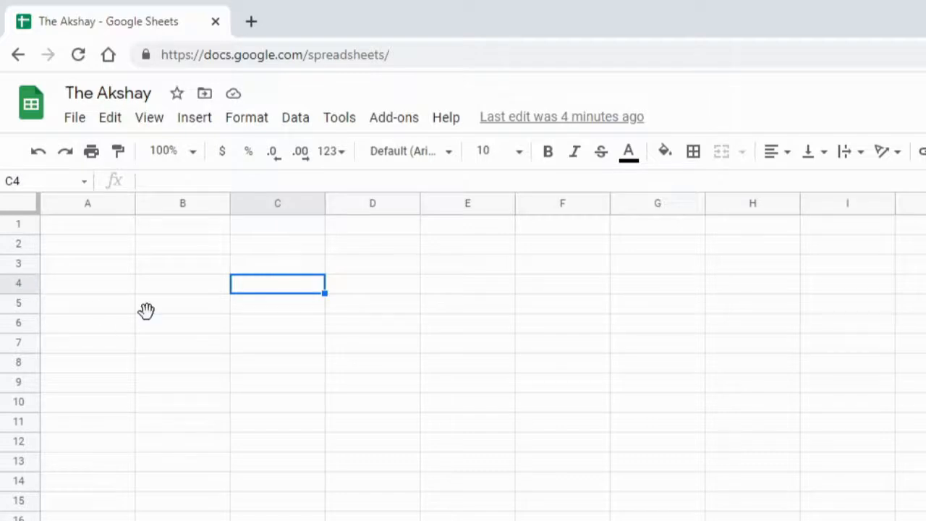
pyautogui.click(205, 371)
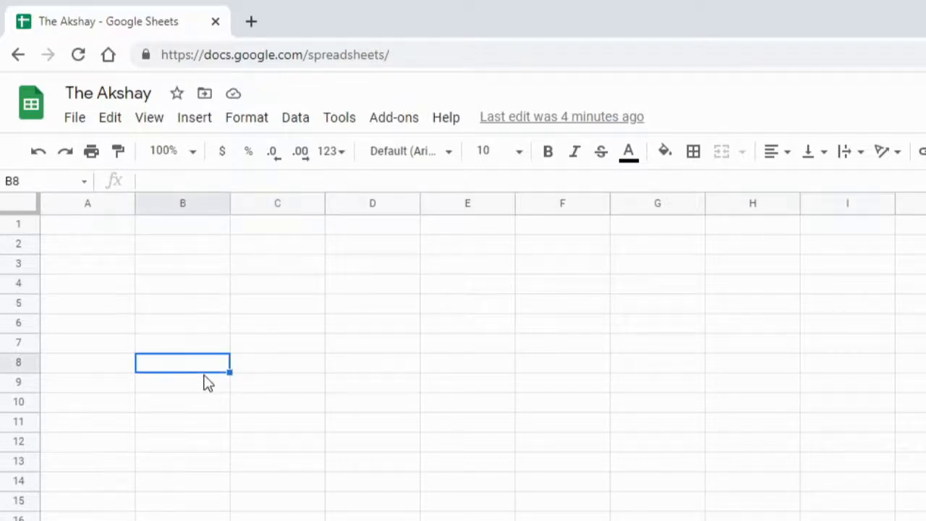
pyautogui.click(438, 367)
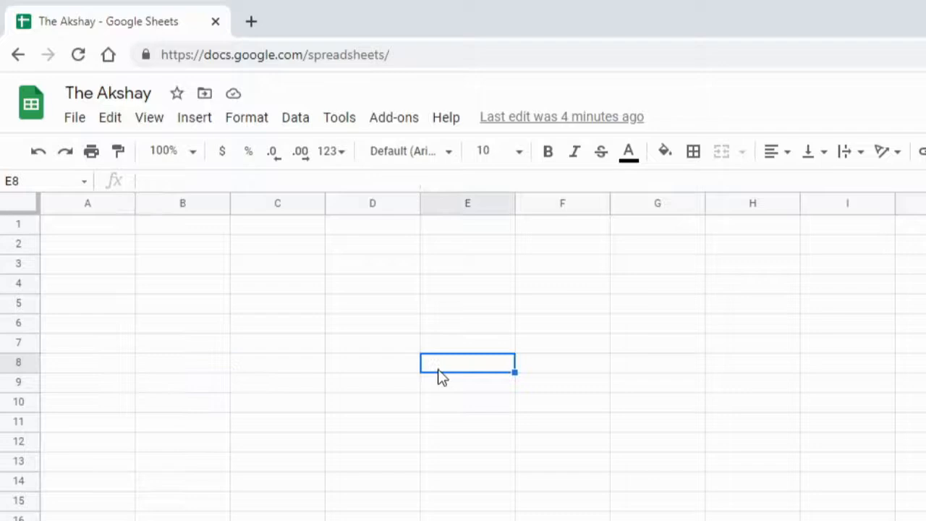
pyautogui.click(60, 180)
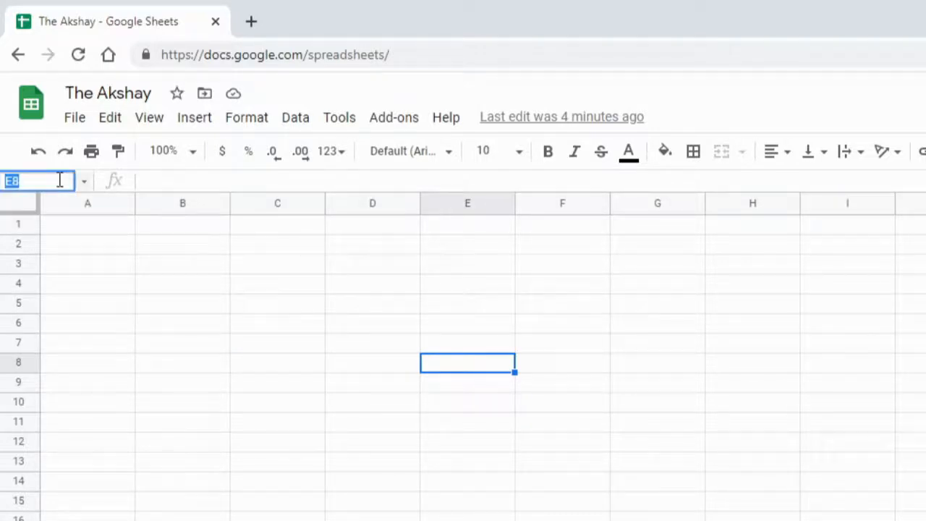
pyautogui.write('c5')
pyautogui.press('Return')
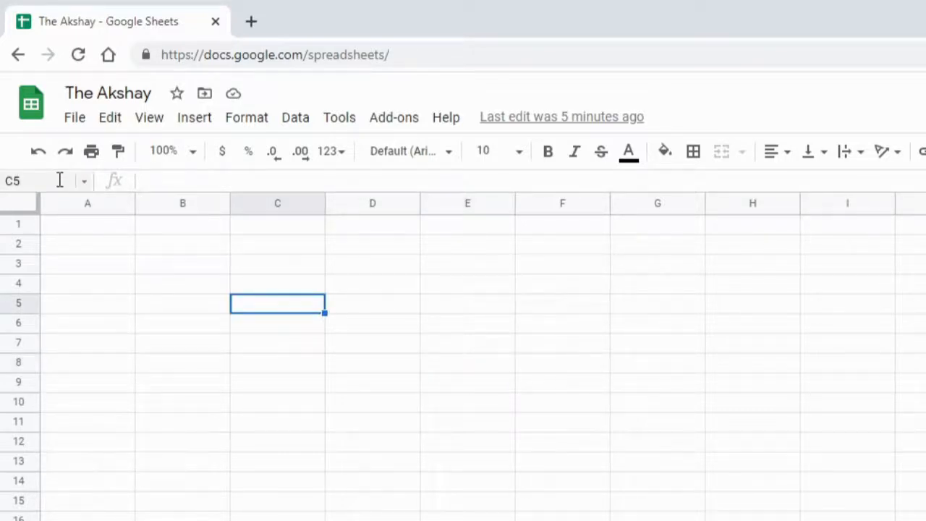
# Try entering the sample texts "aaa" and "sss" in cell D6, discarding each entry
pyautogui.click(298, 179)
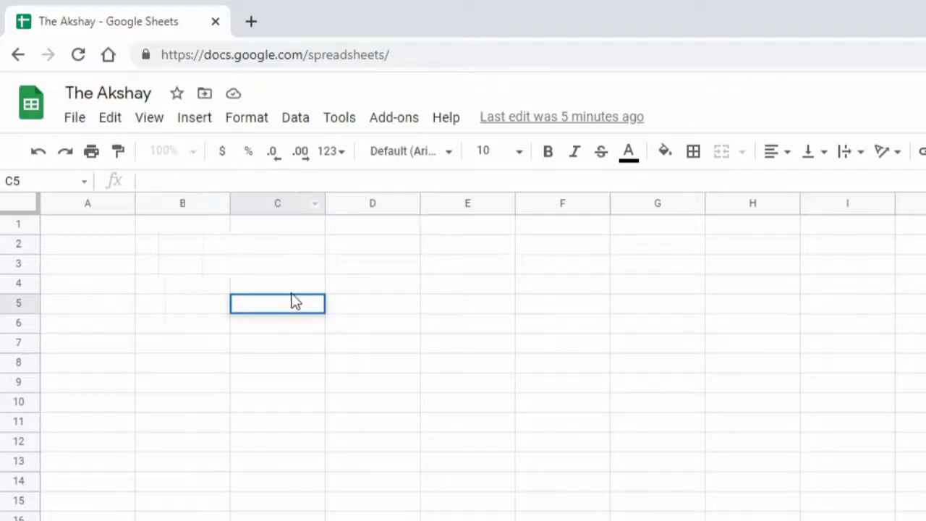
pyautogui.click(383, 327)
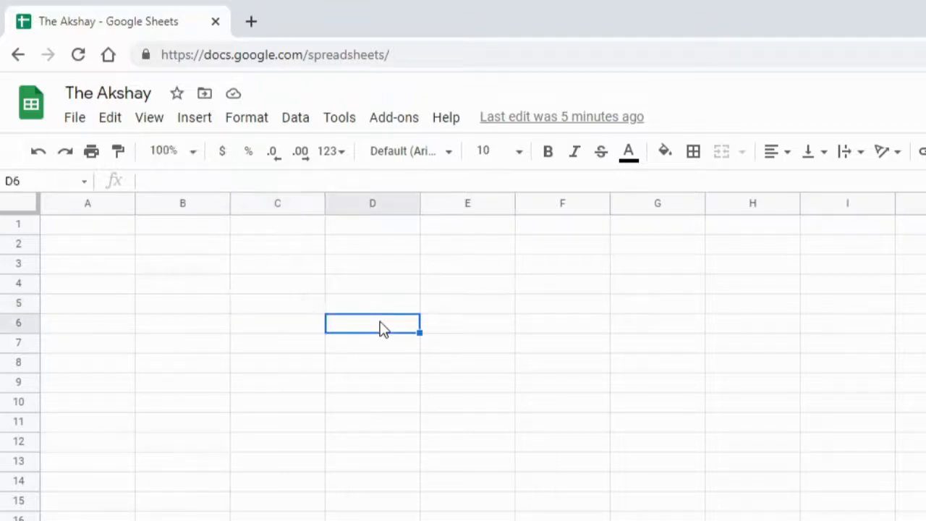
pyautogui.write('aaa')
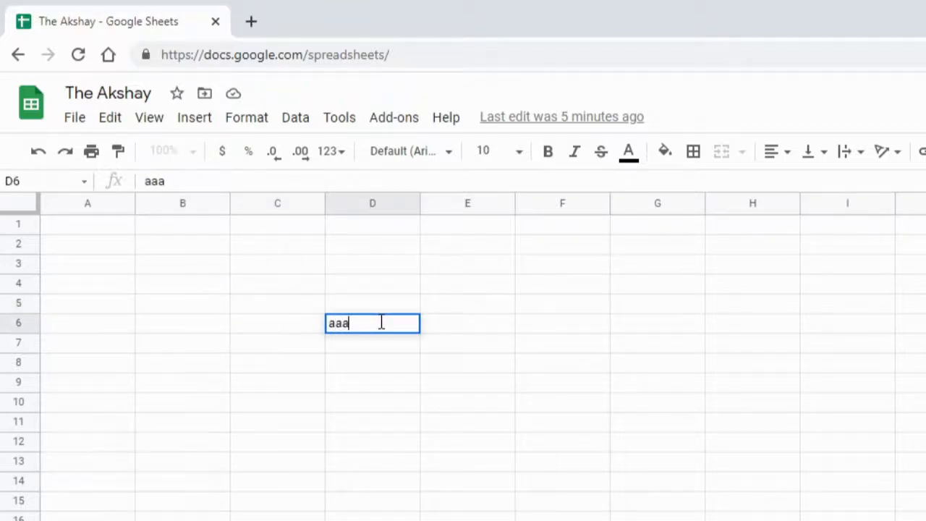
pyautogui.press('Escape')
pyautogui.doubleClick(381, 323)
pyautogui.write('sss')
pyautogui.press('Escape')
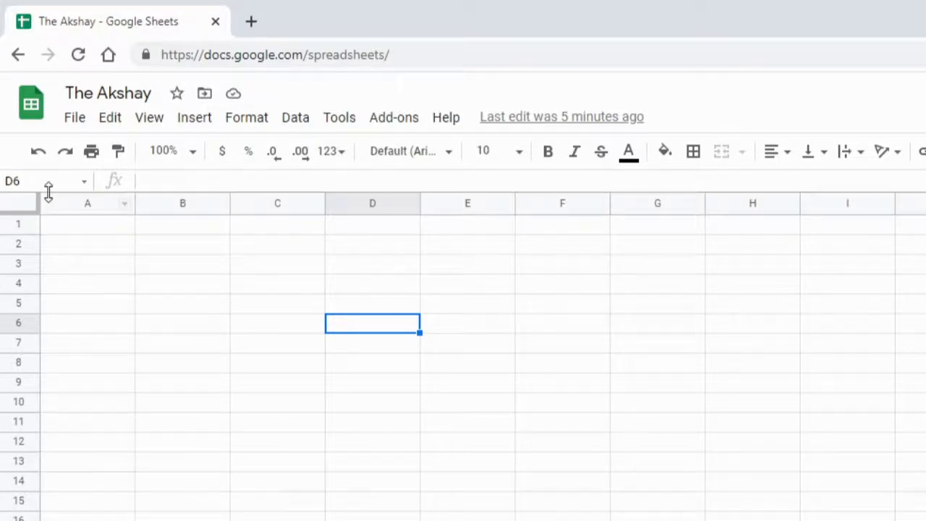
# Select cell A1 and add a second sheet to the spreadsheet
pyautogui.moveTo(48, 189)
pyautogui.mouseDown()
pyautogui.moveTo(44, 241)
pyautogui.moveTo(56, 180)
pyautogui.mouseUp()
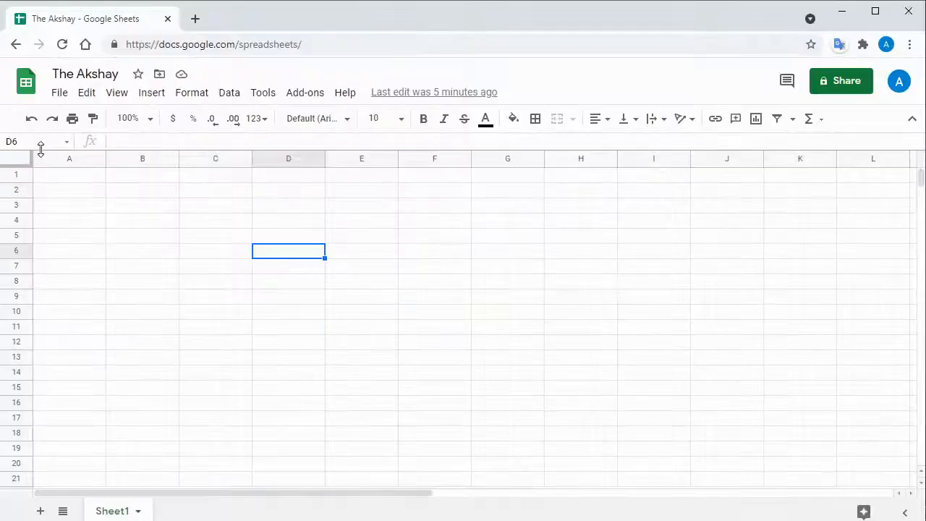
pyautogui.click(78, 176)
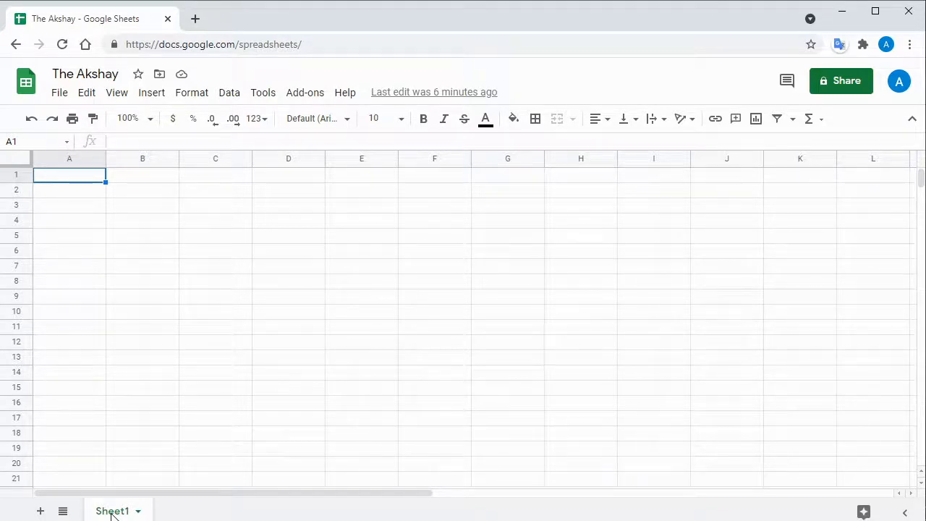
pyautogui.click(39, 512)
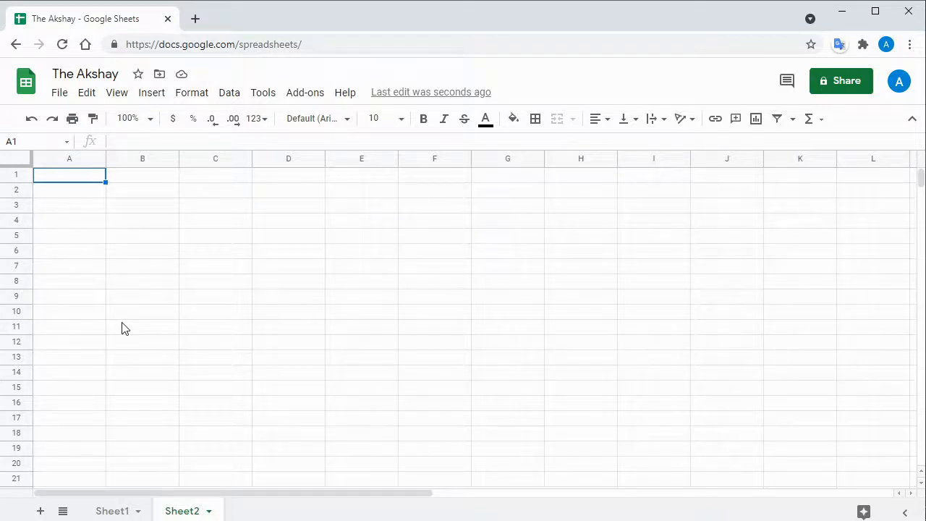
# Rename the second sheet as Teacher and the first sheet as Student
pyautogui.doubleClick(182, 512)
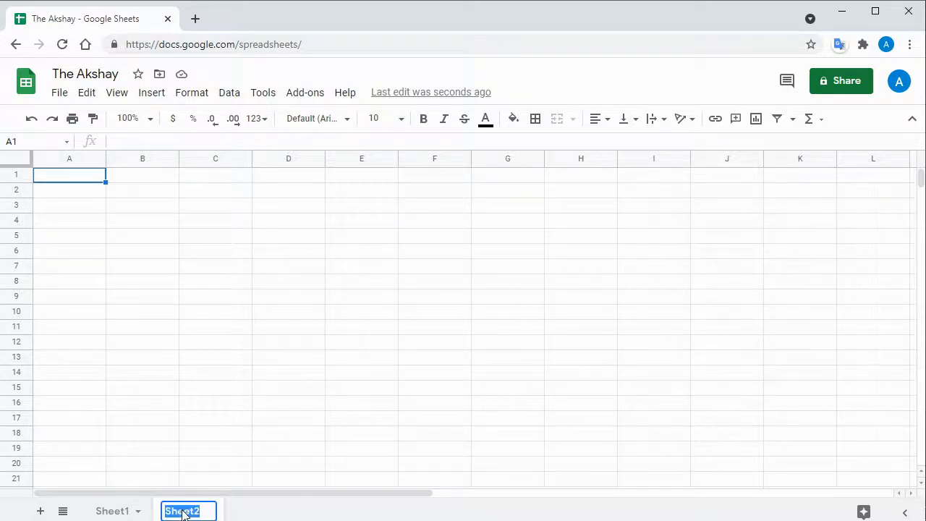
pyautogui.write('Teach')
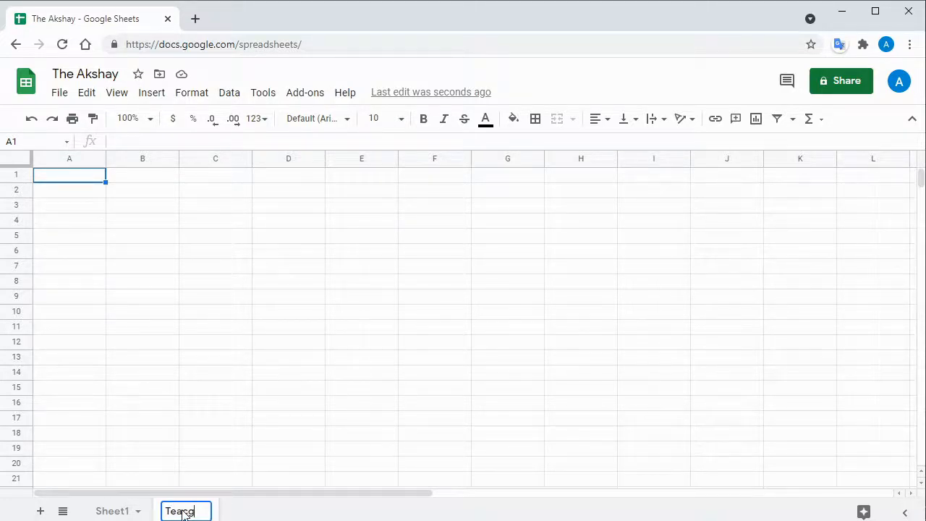
pyautogui.write('er')
pyautogui.press('Return')
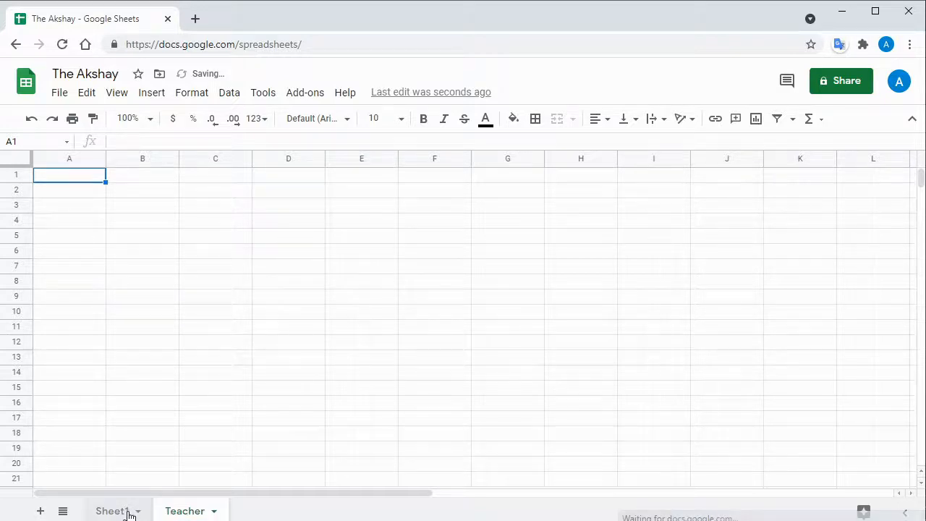
pyautogui.doubleClick(129, 512)
pyautogui.write('Student')
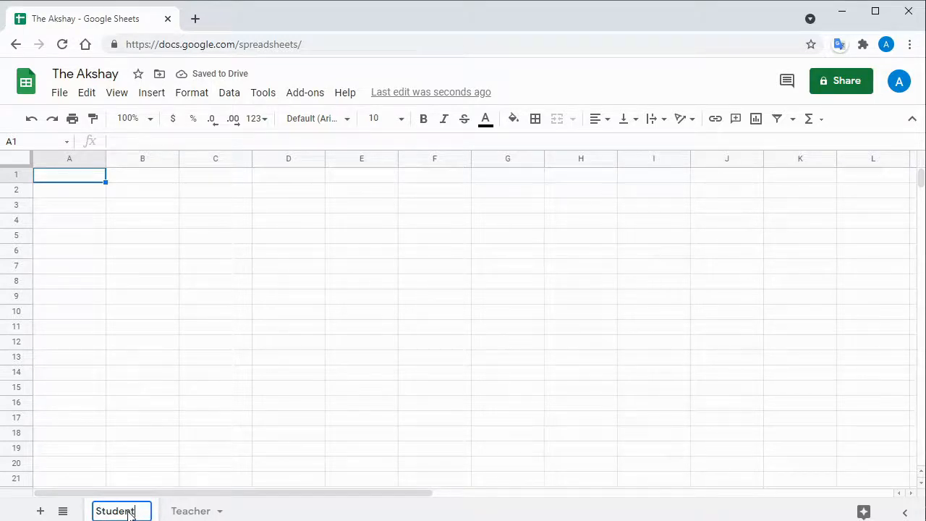
pyautogui.press('Return')
pyautogui.click(128, 347)
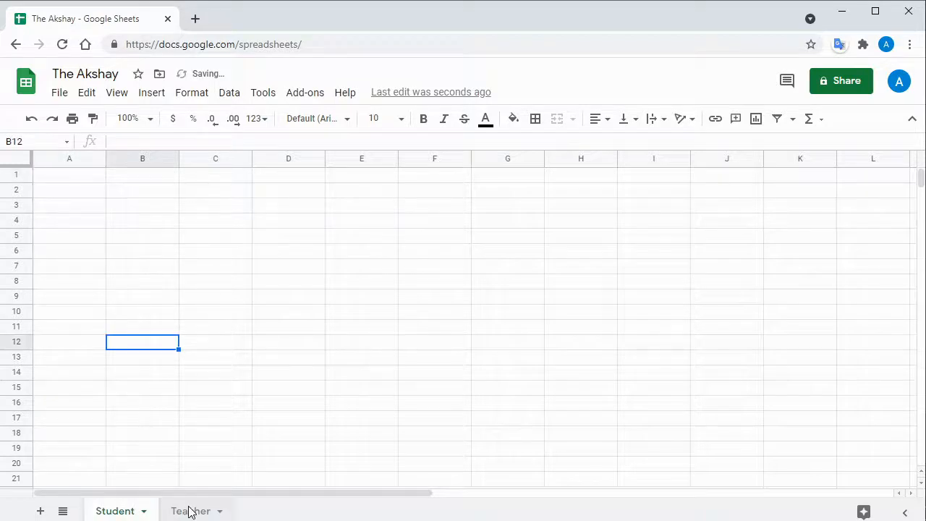
# Switch to the Teacher sheet, view the list of all sheets, and return to the Student sheet
pyautogui.click(190, 511)
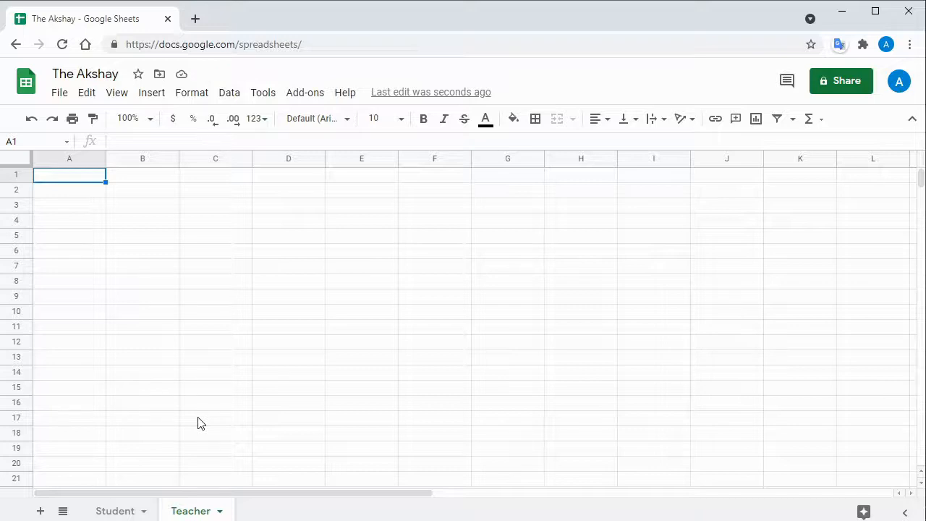
pyautogui.click(66, 511)
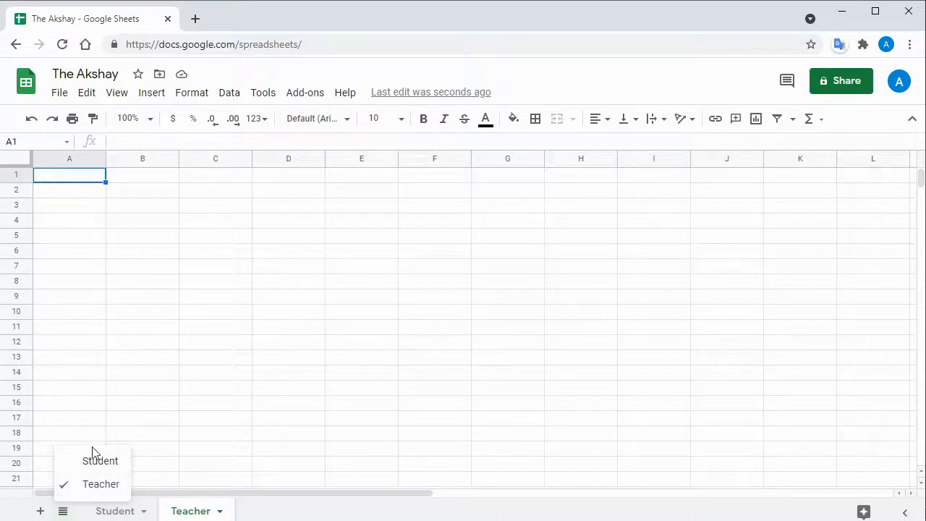
pyautogui.click(145, 511)
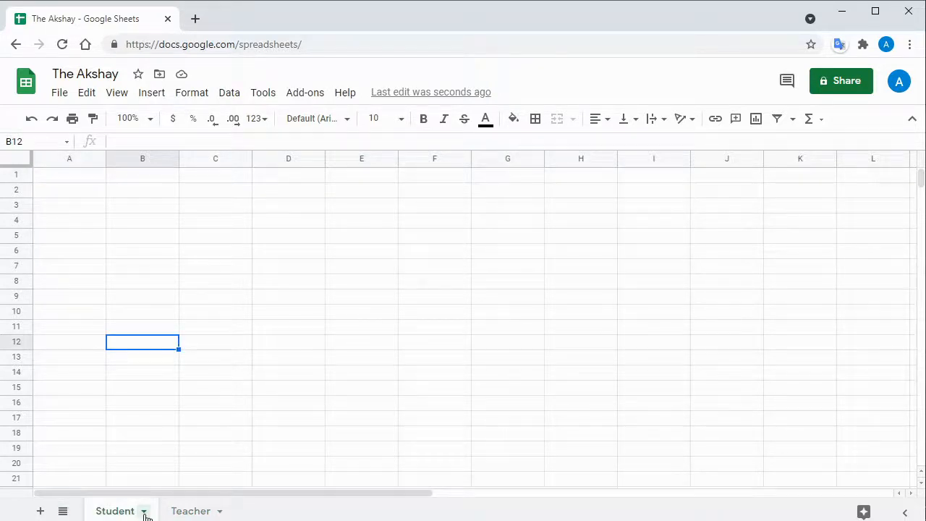
# Duplicate the Student sheet and select cell C19 in the copy
pyautogui.click(144, 511)
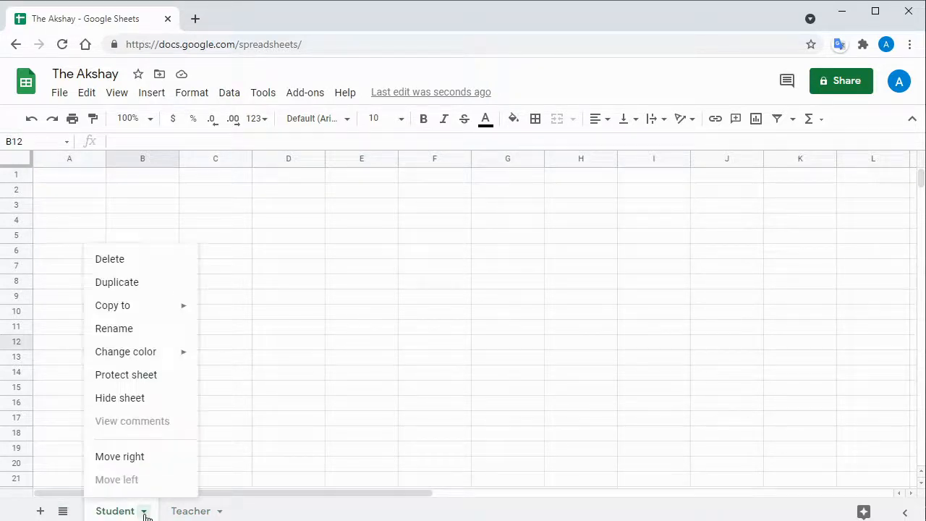
pyautogui.click(150, 284)
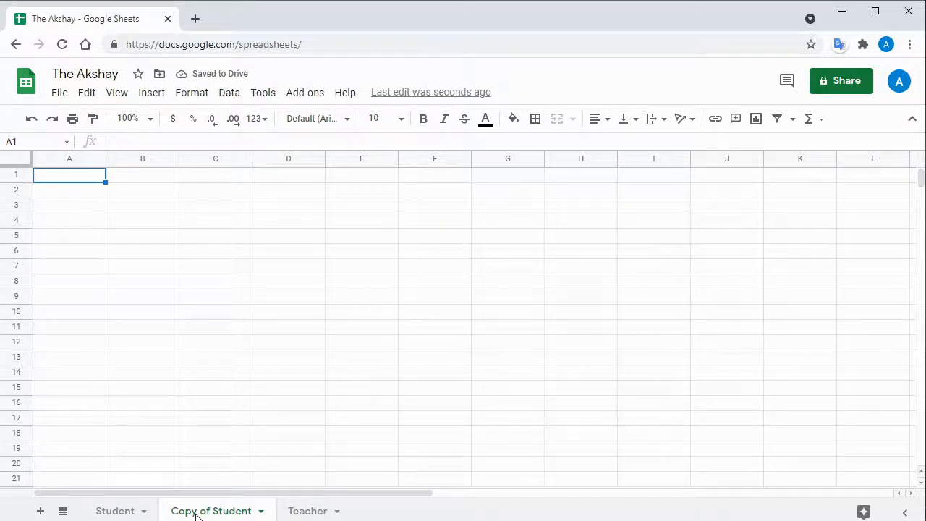
pyautogui.doubleClick(195, 511)
pyautogui.click(219, 448)
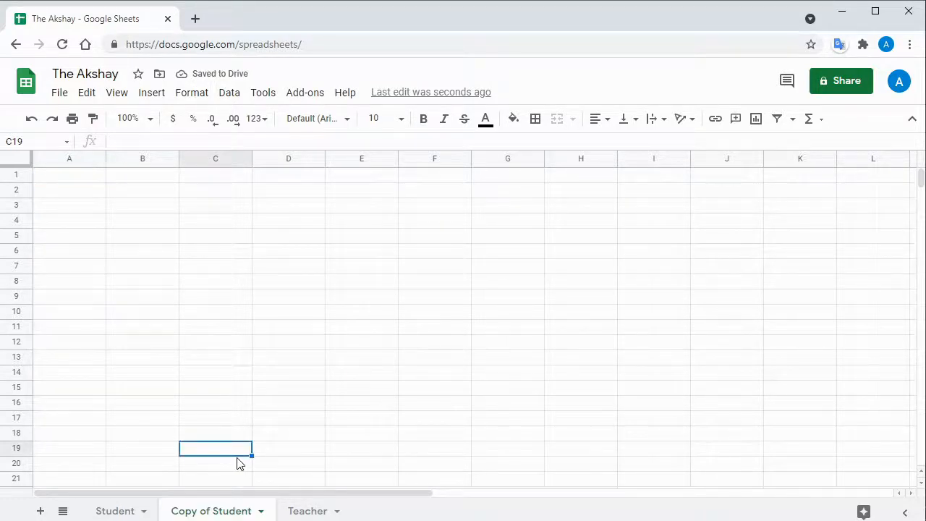
# Delete the duplicated copy of the Student sheet
pyautogui.click(262, 511)
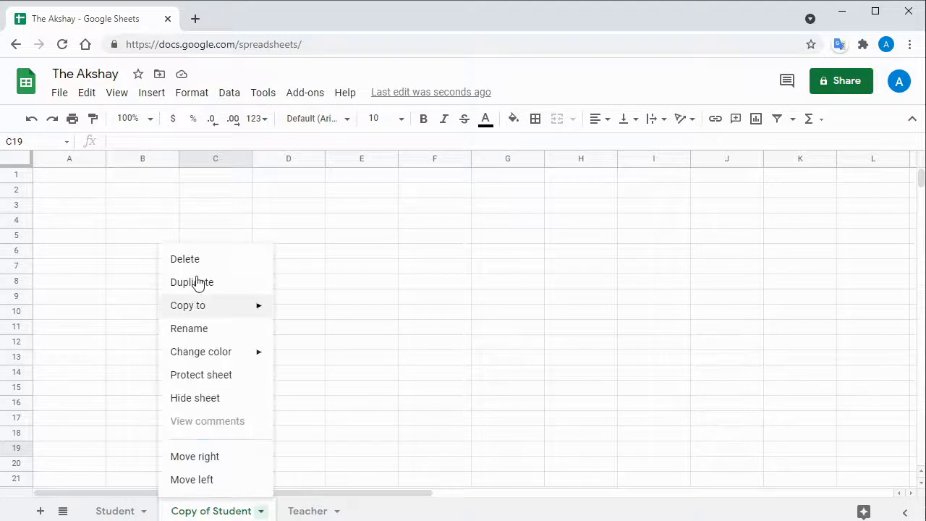
pyautogui.click(193, 262)
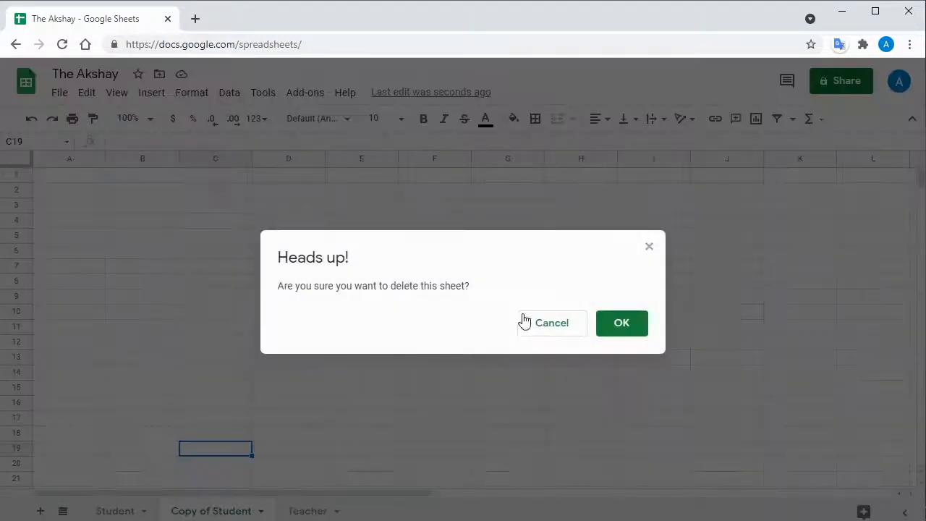
pyautogui.click(618, 323)
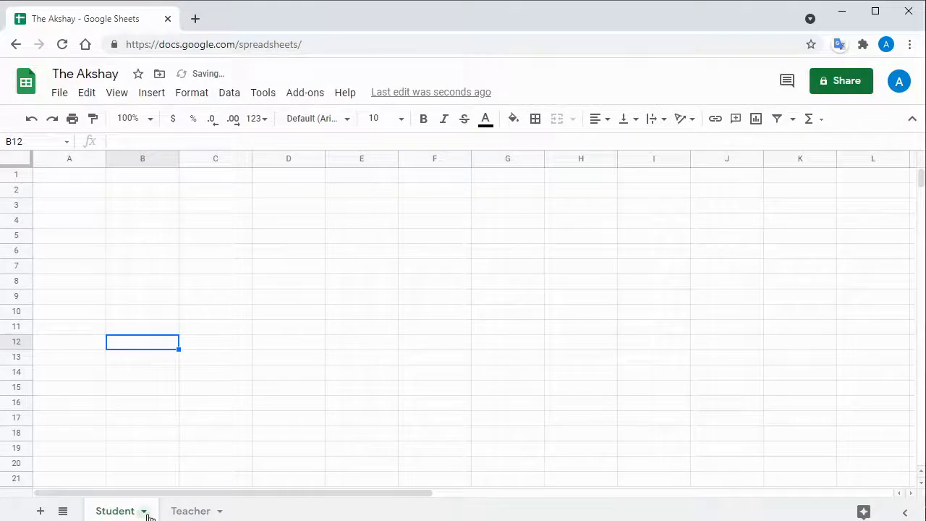
# Give the Student sheet a muted teal tab colour and switch to the Teacher sheet
pyautogui.click(144, 512)
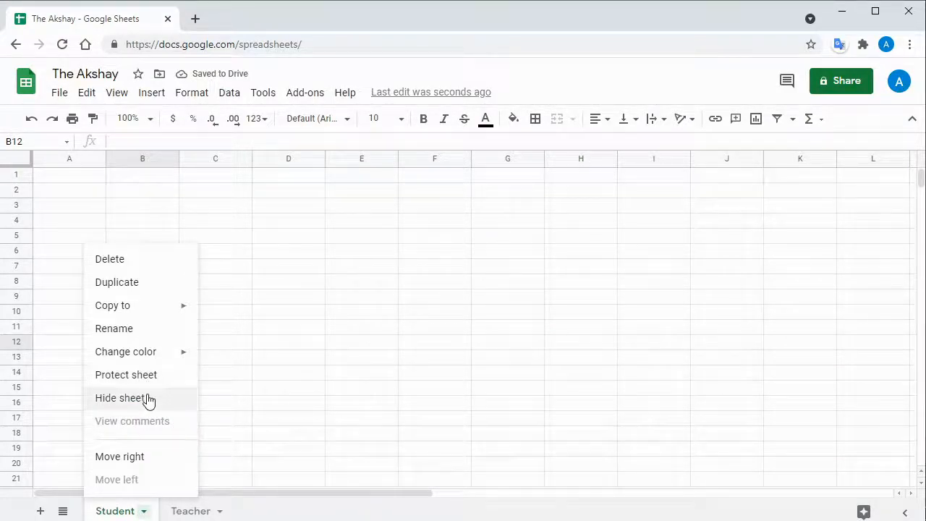
pyautogui.moveTo(149, 352)
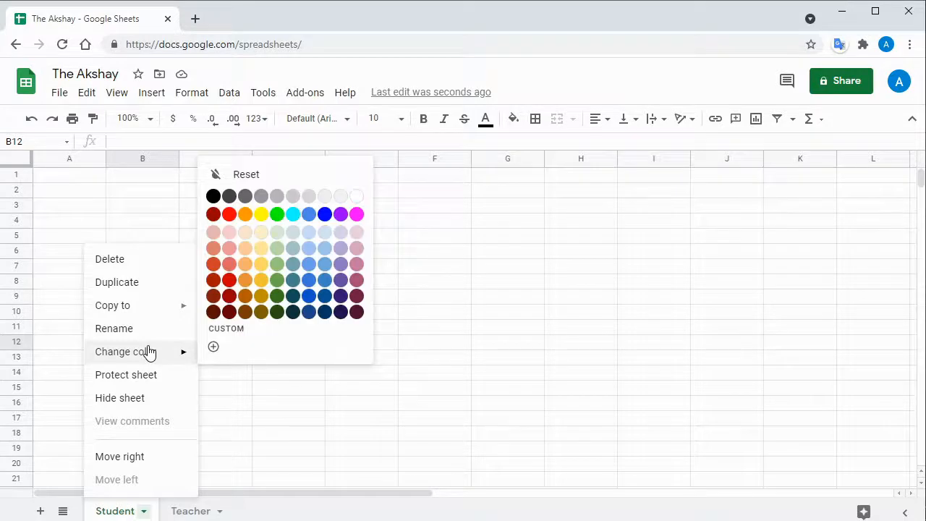
pyautogui.click(294, 264)
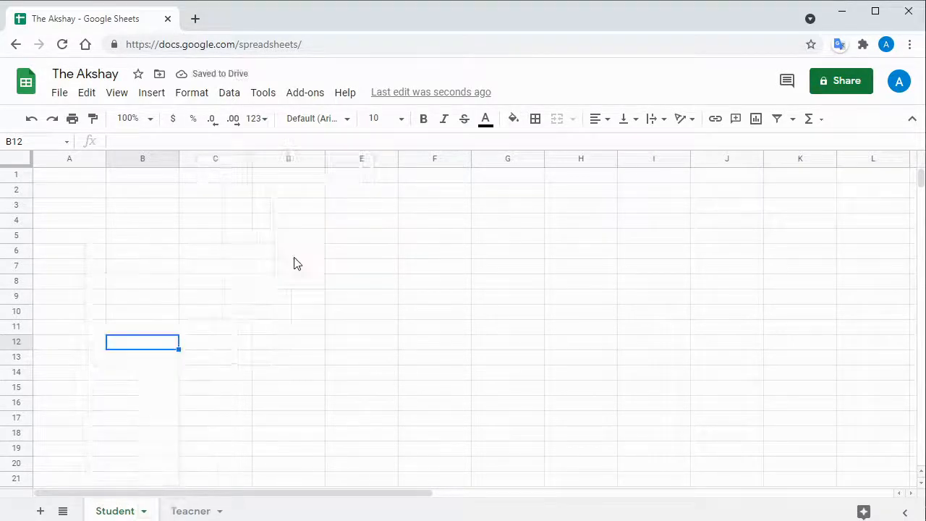
pyautogui.click(188, 514)
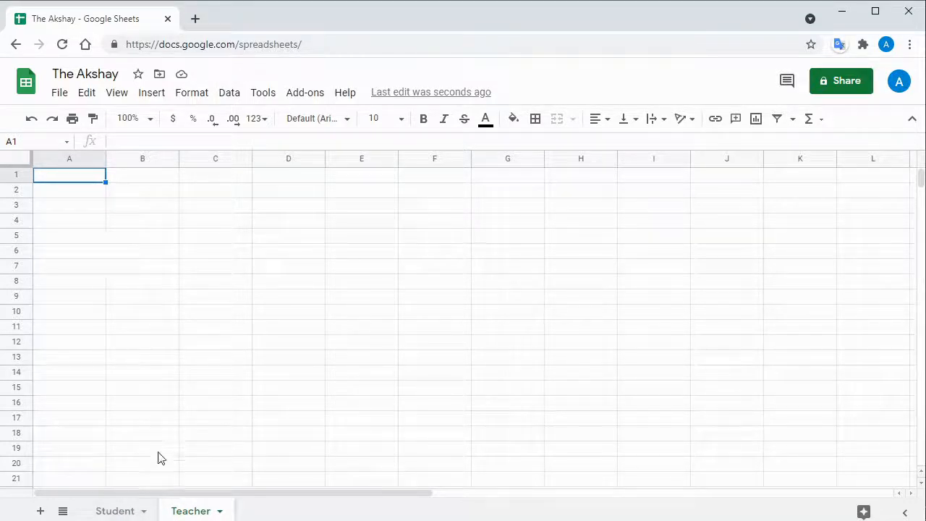
# Delete the Student sheet from the spreadsheet
pyautogui.click(144, 511)
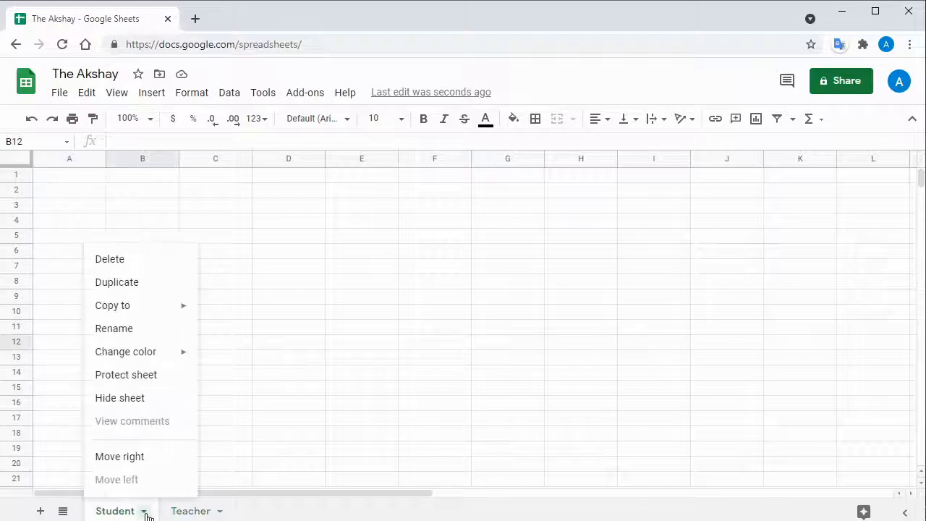
pyautogui.click(124, 258)
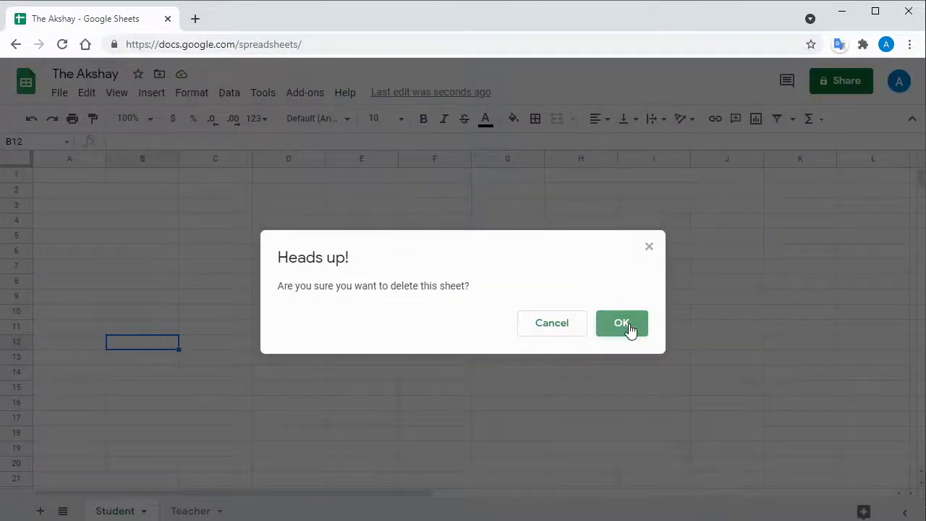
pyautogui.click(622, 329)
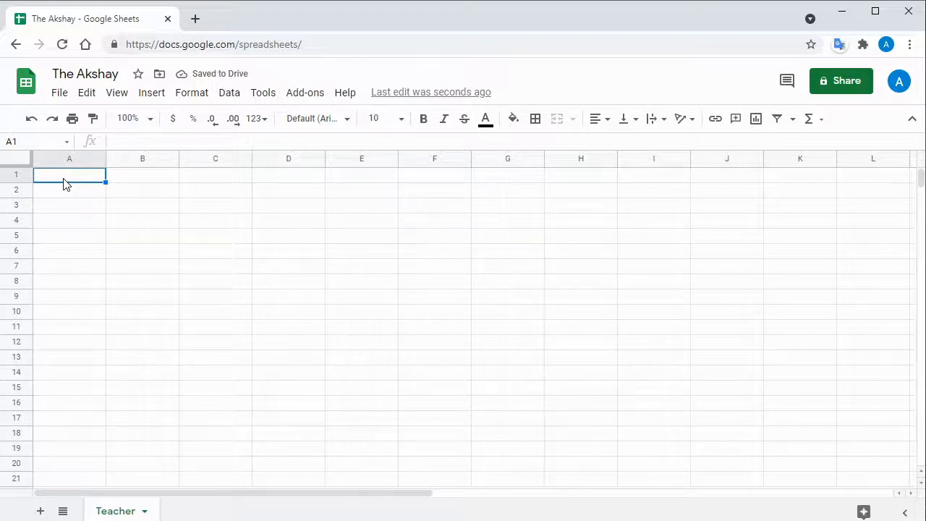
# Set the sheet zoom to 150% and enter the headings No and Name in cells A1 and B1
pyautogui.click(152, 119)
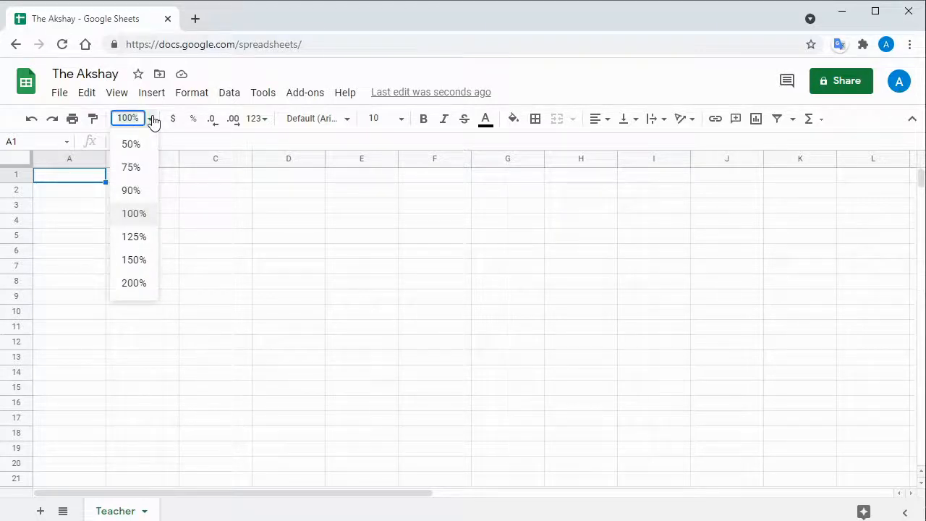
pyautogui.click(138, 262)
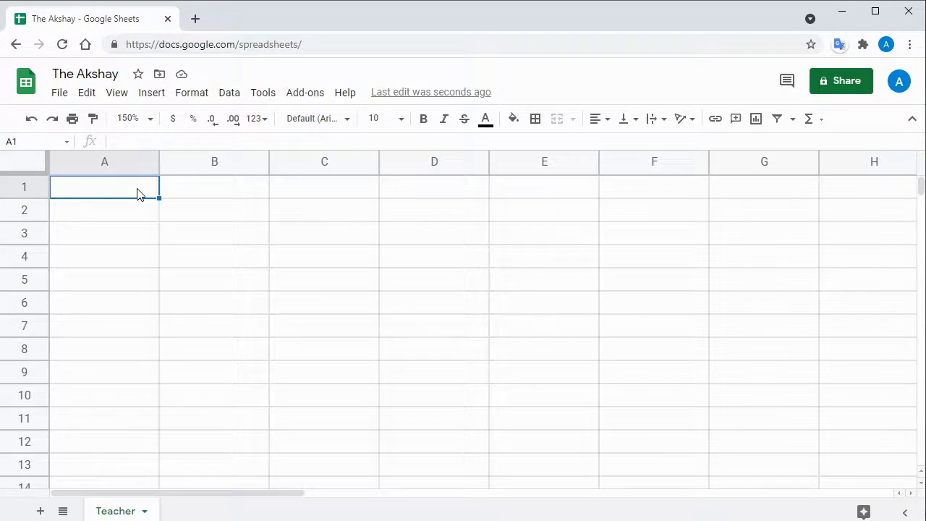
pyautogui.write('No')
pyautogui.press('Tab')
pyautogui.write('Name')
pyautogui.press('Return')
# Enter the numbers 1, 2 and 3 in cells A2 to A4 under the No heading
pyautogui.write('1')
pyautogui.press('Return')
pyautogui.write('2 3')
pyautogui.press('Return')
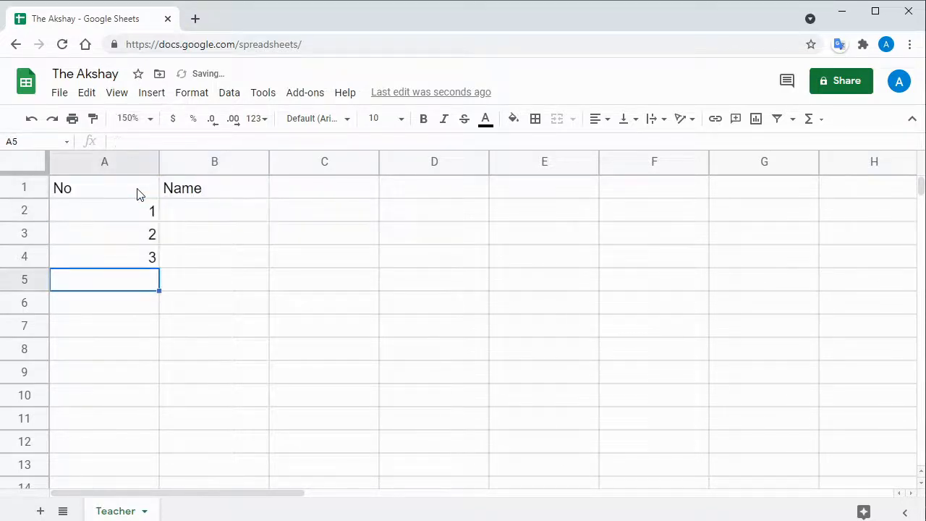
# Enter three sample first names in cells B2 to B4 under the Name heading
pyautogui.press('Up')
pyautogui.press('Up')
pyautogui.press('Up')
pyautogui.press('Right')
pyautogui.write('Sam')
pyautogui.press('Return')
pyautogui.write('Ram')
pyautogui.press('Return')
pyautogui.write('Jogn')
pyautogui.press('BackSpace')
pyautogui.press('BackSpace')
pyautogui.write('h')
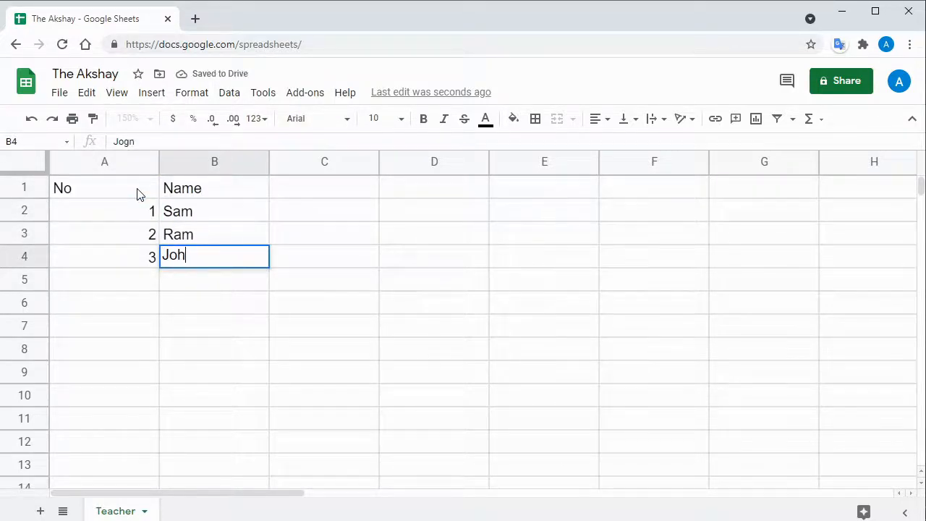
pyautogui.write('n')
pyautogui.press('Return')
# Centre the contents of the table A1:B4 horizontally and apply borders around all its cells
pyautogui.moveTo(137, 194); pyautogui.dragTo(222, 263)
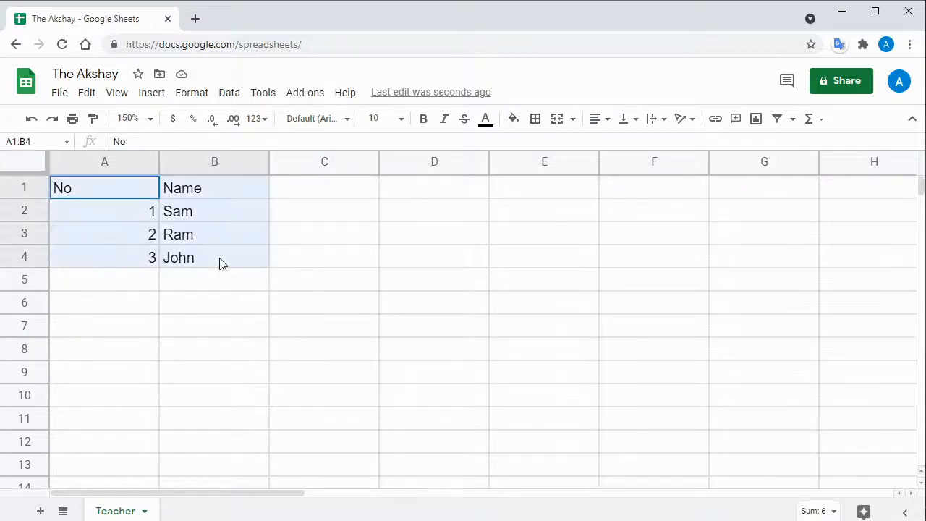
pyautogui.click(603, 120)
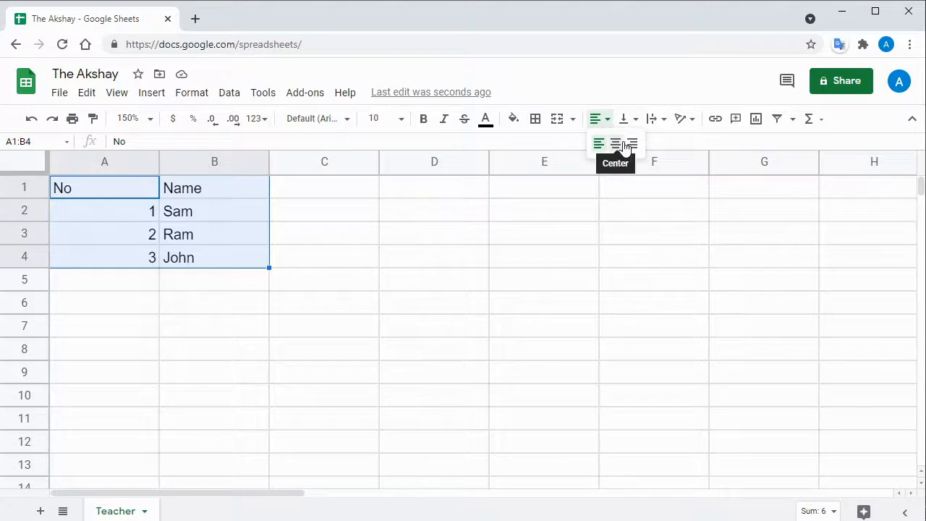
pyautogui.click(615, 144)
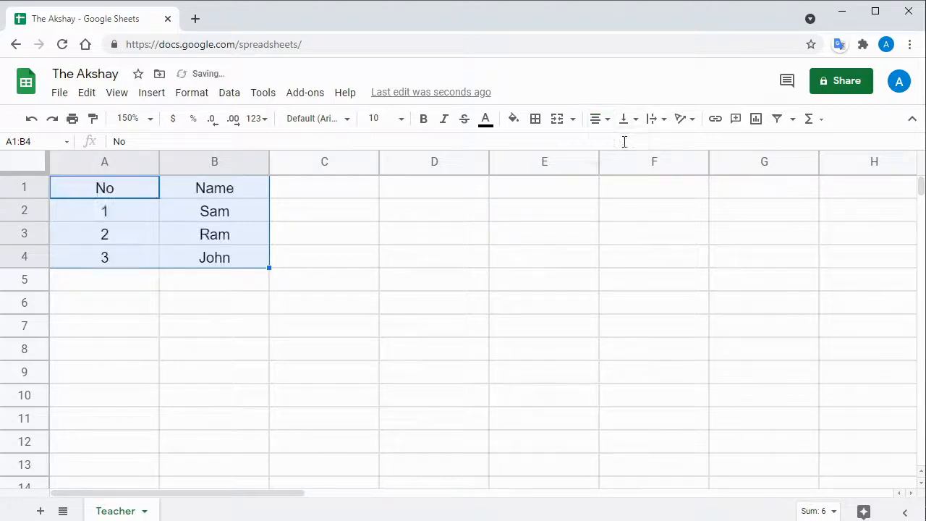
pyautogui.click(535, 120)
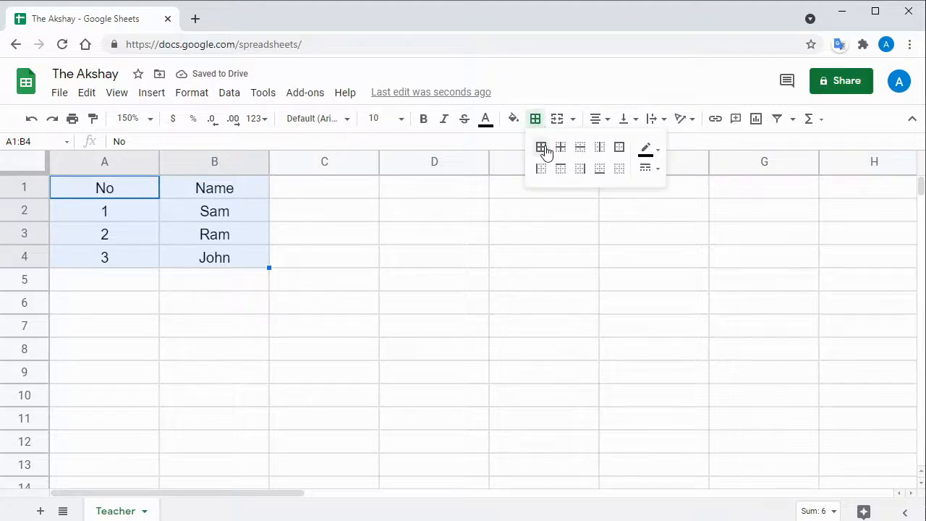
pyautogui.click(542, 149)
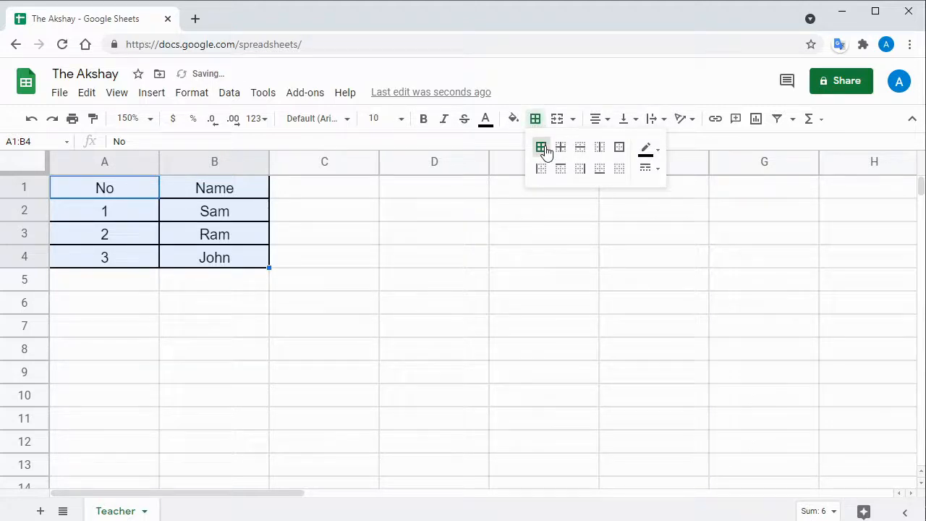
# Apply alternating colors to the table A1:B4 using the cyan default style with a header
pyautogui.click(131, 221)
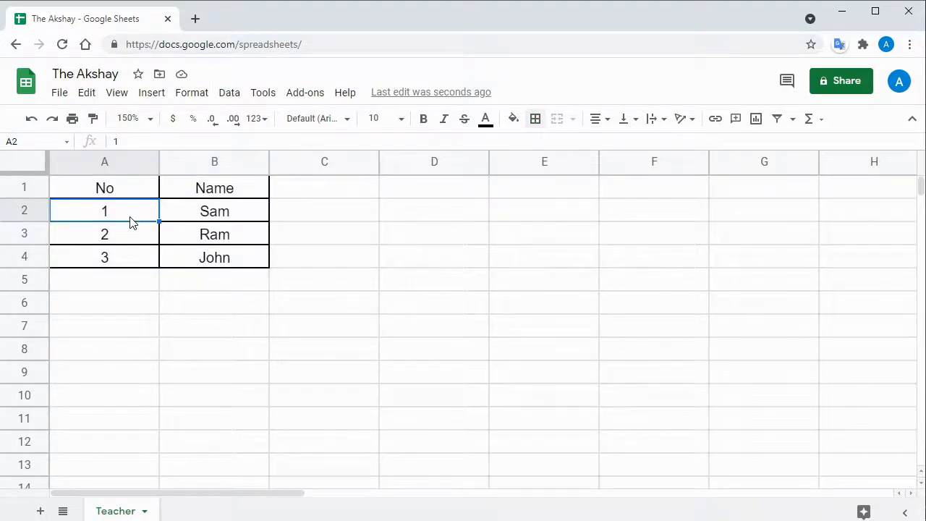
pyautogui.click(188, 94)
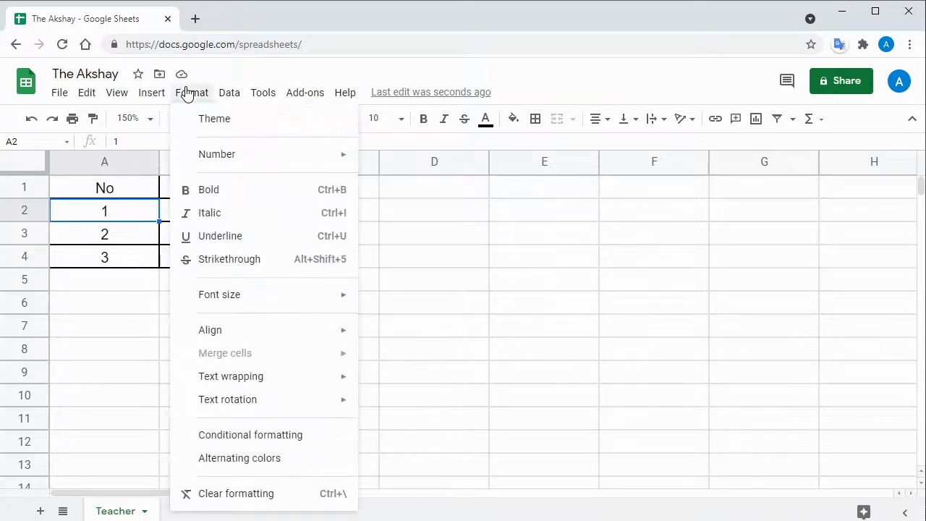
pyautogui.click(251, 459)
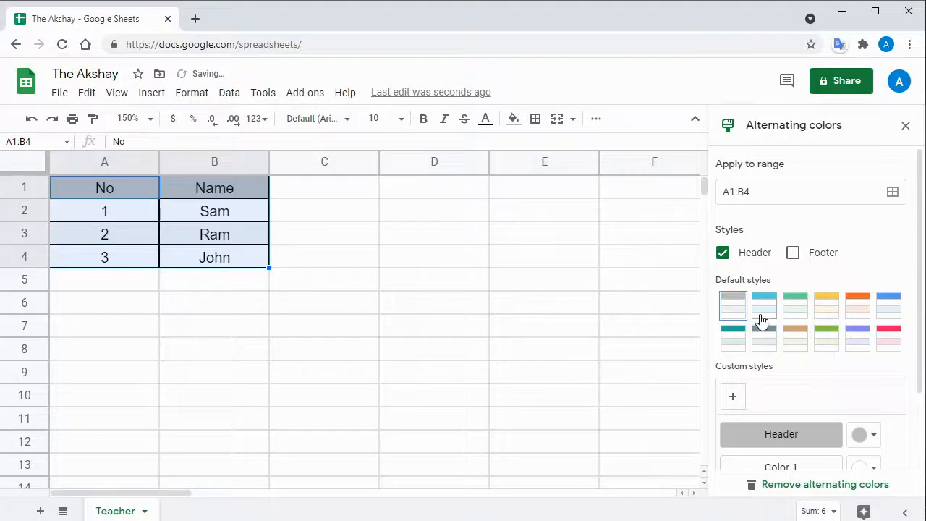
pyautogui.click(761, 321)
pyautogui.scroll(-3, 760, 321)
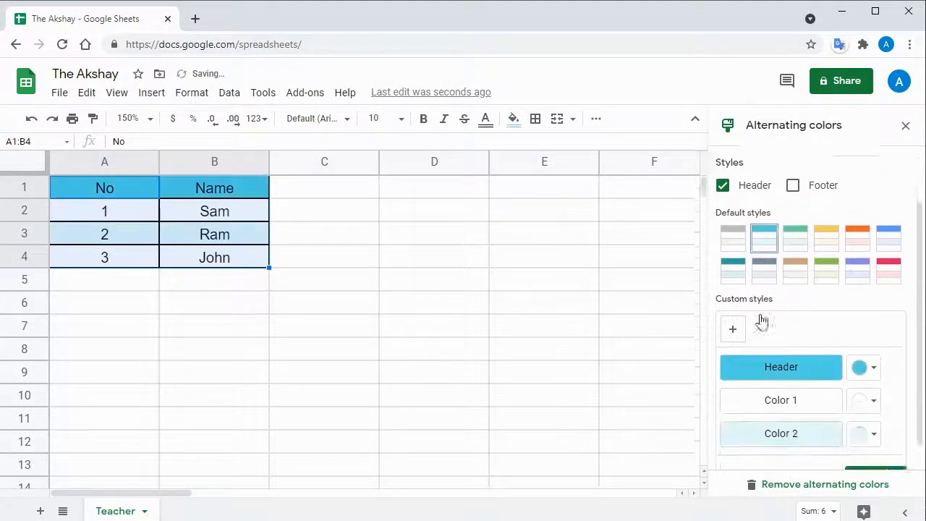
pyautogui.scroll(3, 795, 326)
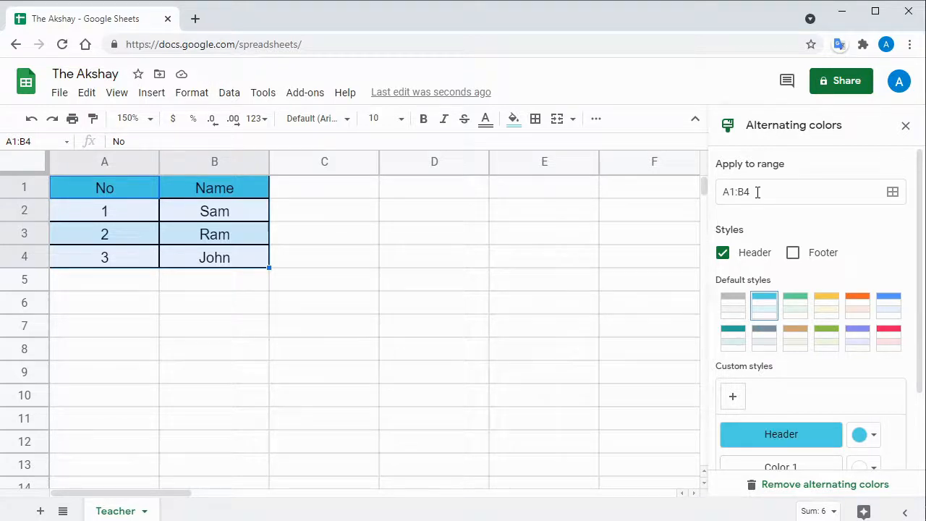
# Reselect A1:B4 as the range for the alternating colors and finish applying the style
pyautogui.scroll(-1, 758, 191)
pyautogui.scroll(1, 759, 190)
pyautogui.click(767, 188)
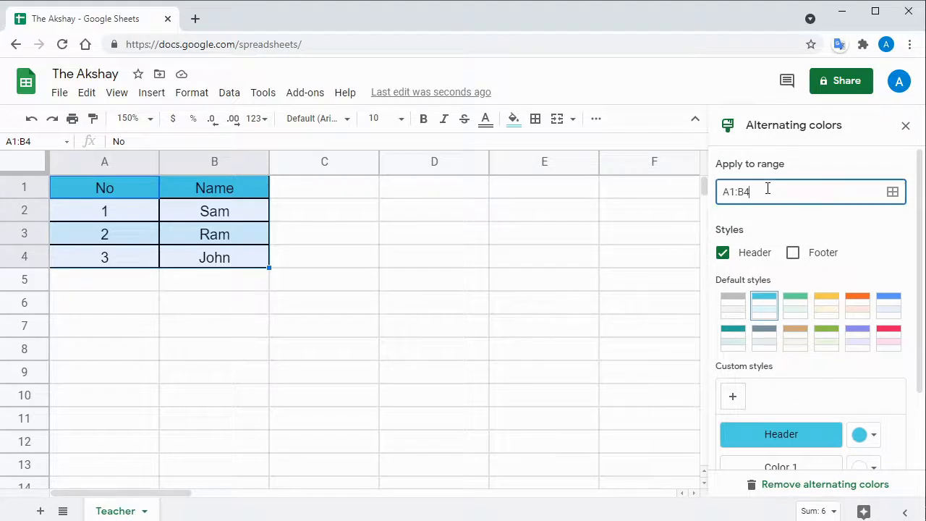
pyautogui.click(892, 192)
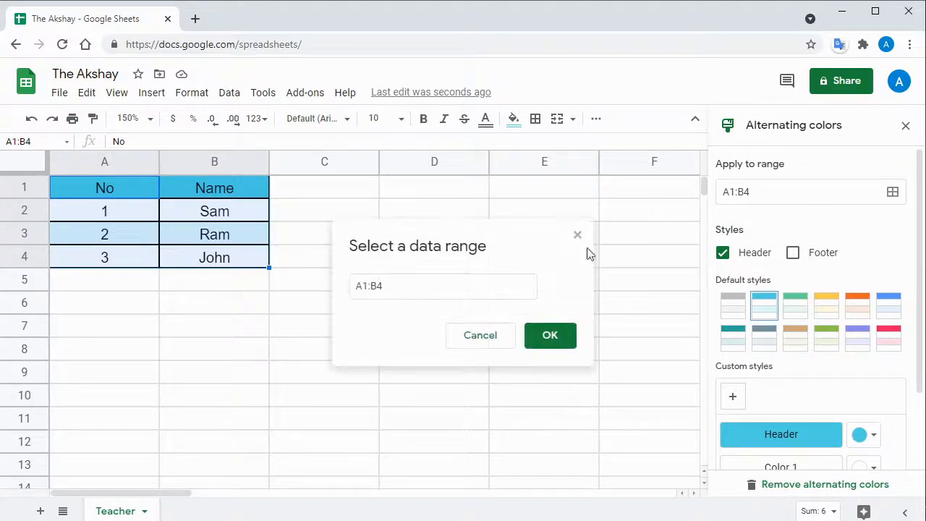
pyautogui.moveTo(116, 190); pyautogui.dragTo(249, 266)
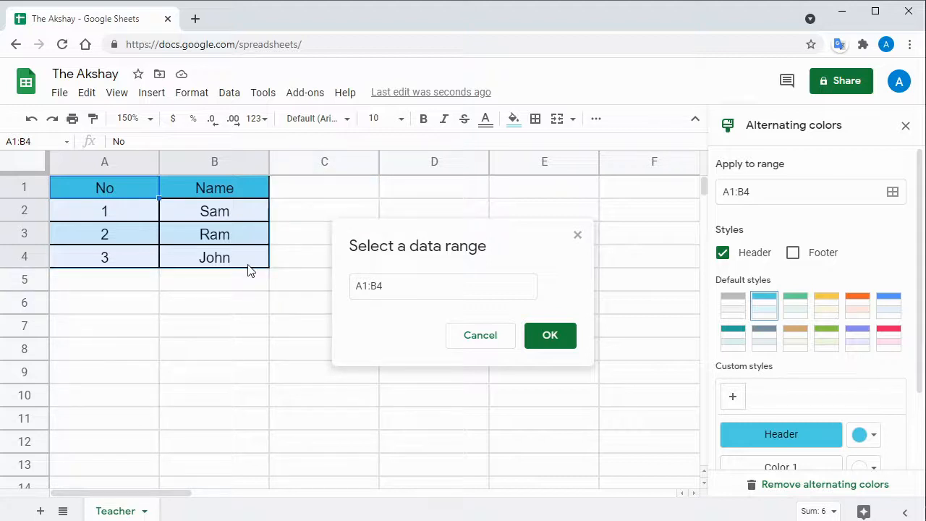
pyautogui.click(551, 336)
pyautogui.scroll(-2, 846, 424)
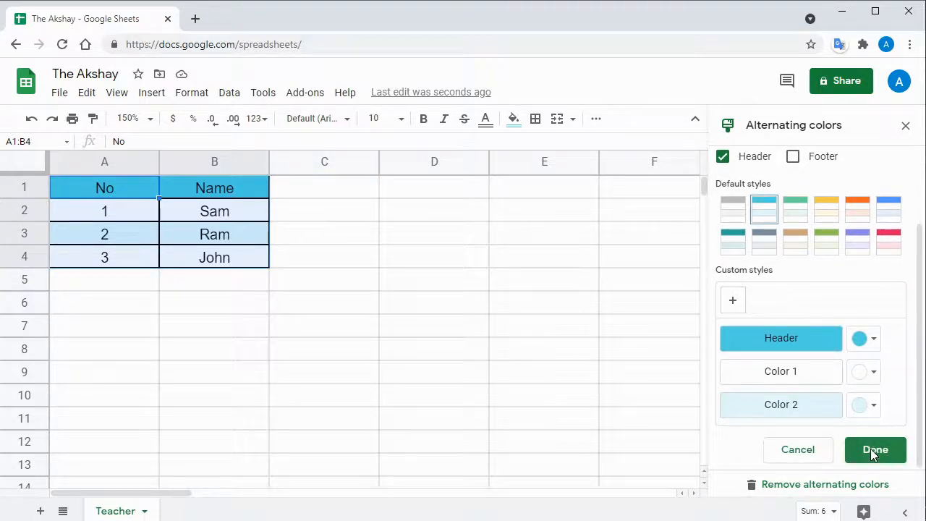
pyautogui.click(872, 449)
pyautogui.click(286, 269)
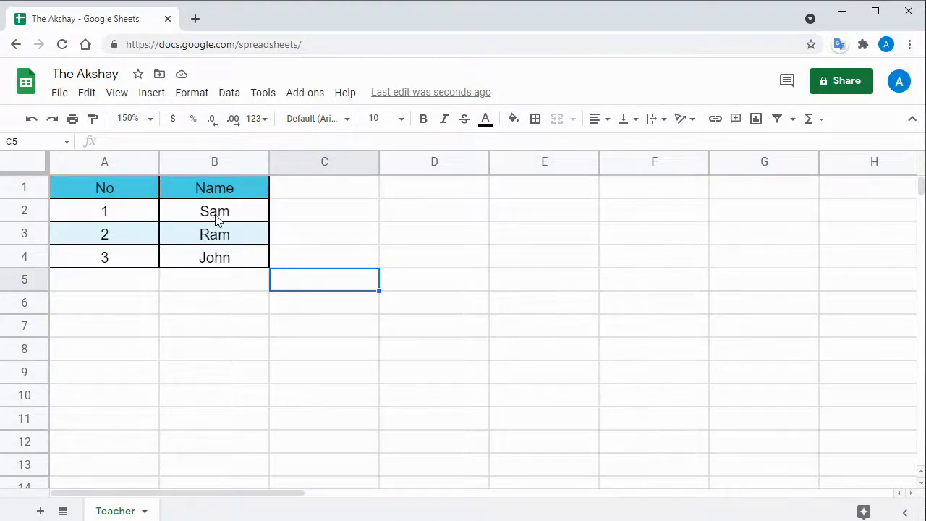
# Make the header cells A1:B1 bold and italic
pyautogui.moveTo(113, 195); pyautogui.dragTo(204, 200)
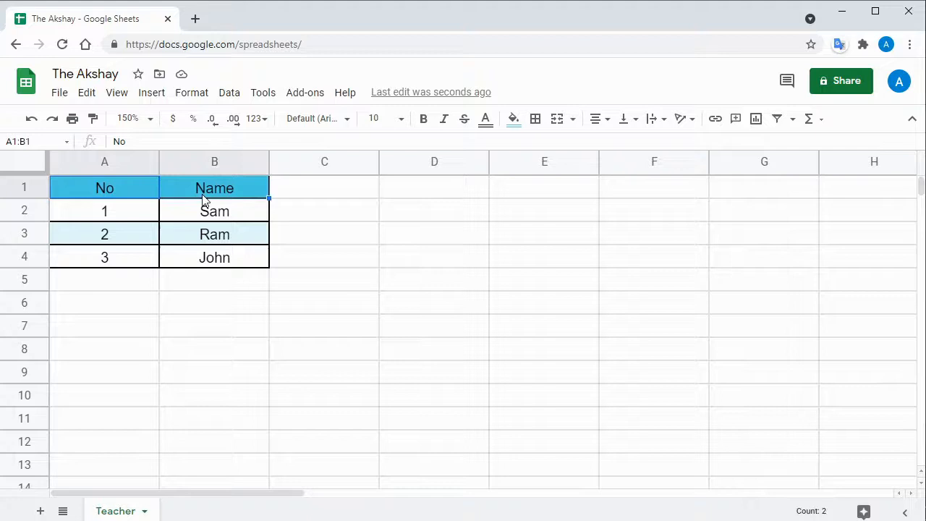
pyautogui.click(425, 120)
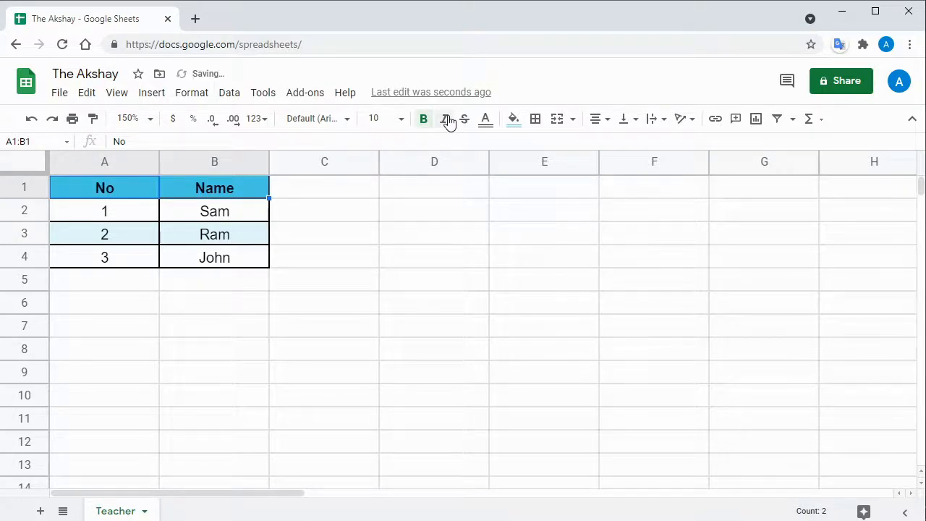
pyautogui.click(444, 118)
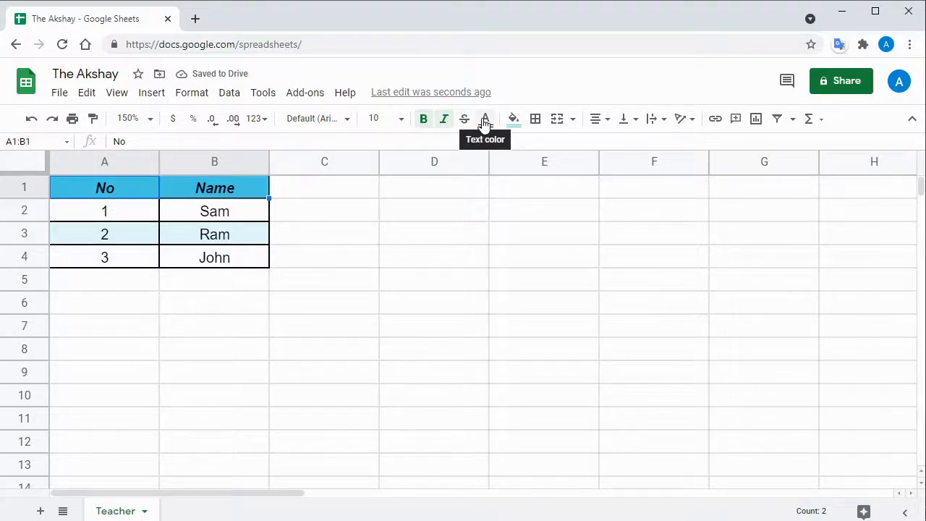
# Set the header cells A1:B1 to white text on a cornflower blue fill
pyautogui.click(485, 120)
pyautogui.click(634, 171)
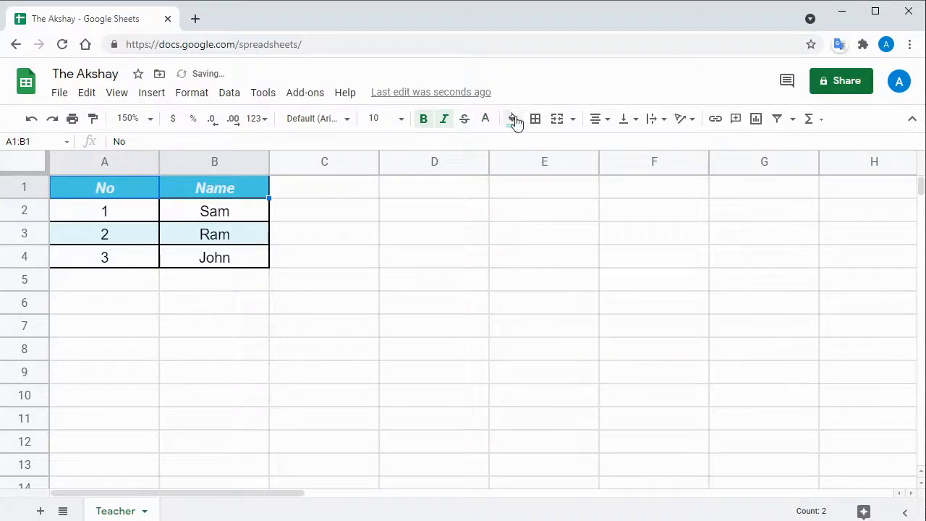
pyautogui.click(513, 120)
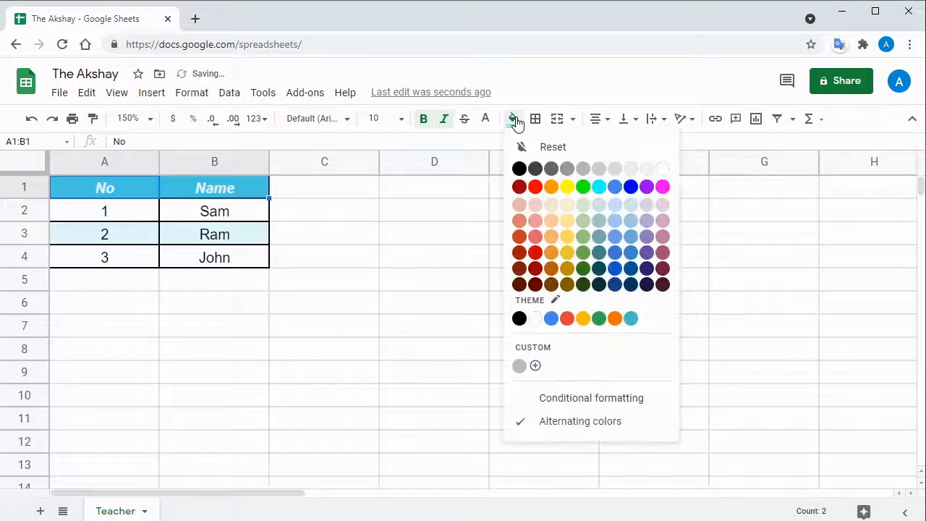
pyautogui.click(615, 187)
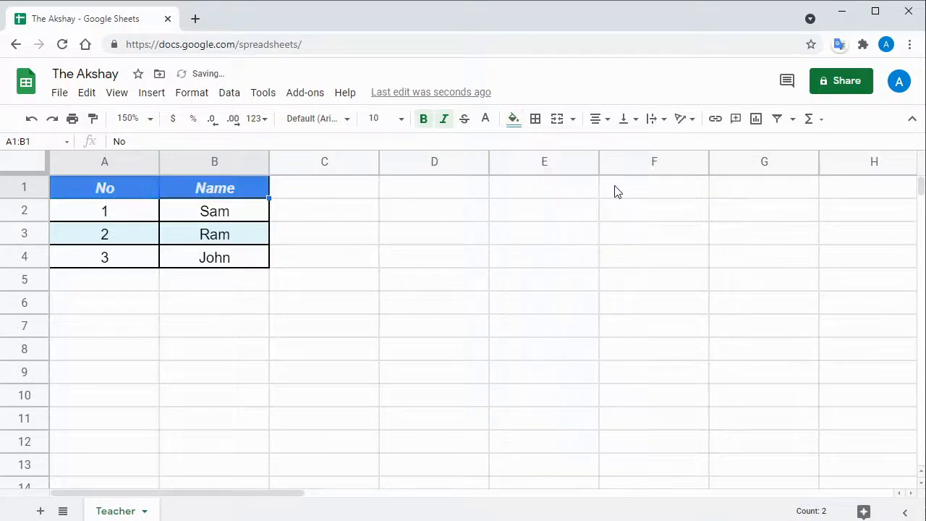
pyautogui.click(203, 264)
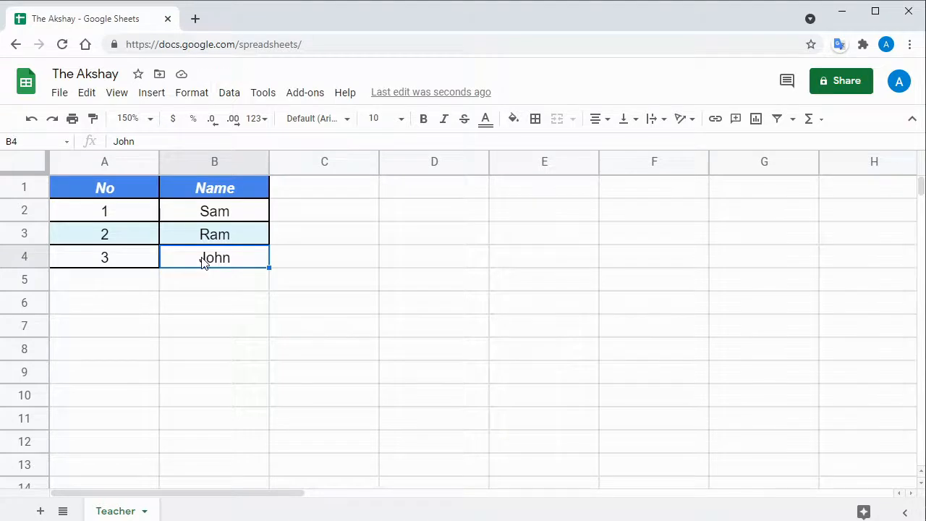
# Create a filter on the table A1:B4 and sort it by the No column from Z to A
pyautogui.click(148, 197)
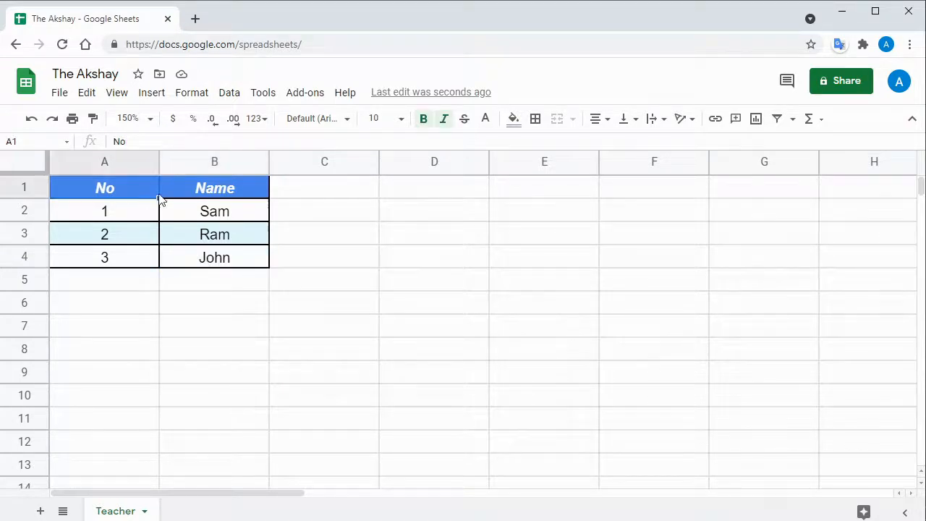
pyautogui.click(778, 120)
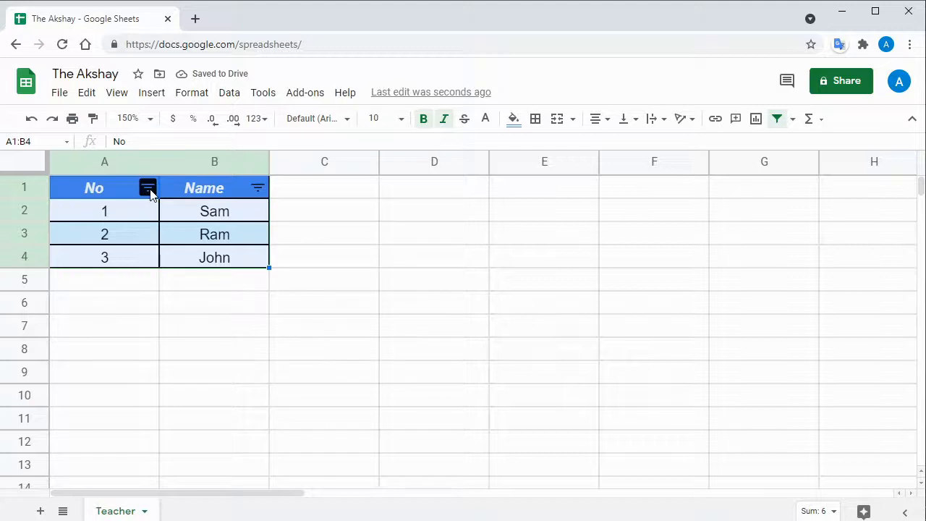
pyautogui.click(148, 190)
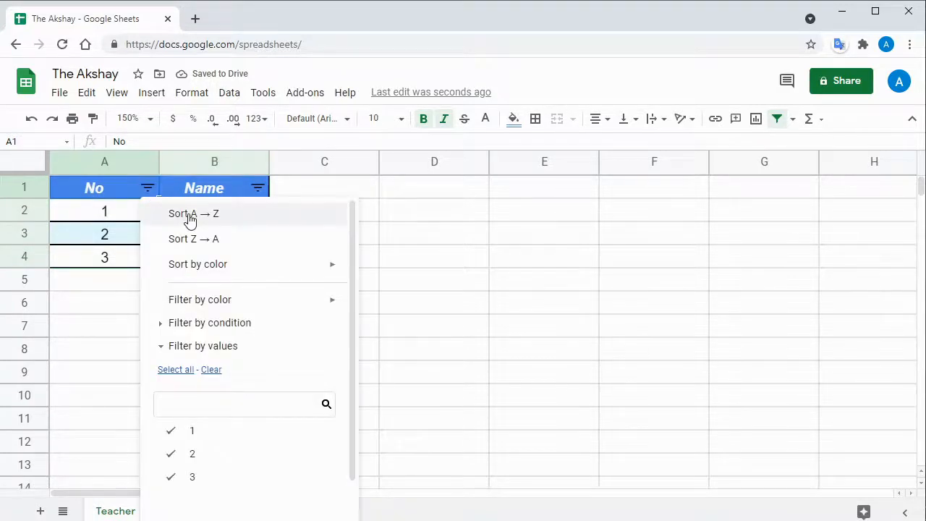
pyautogui.click(194, 239)
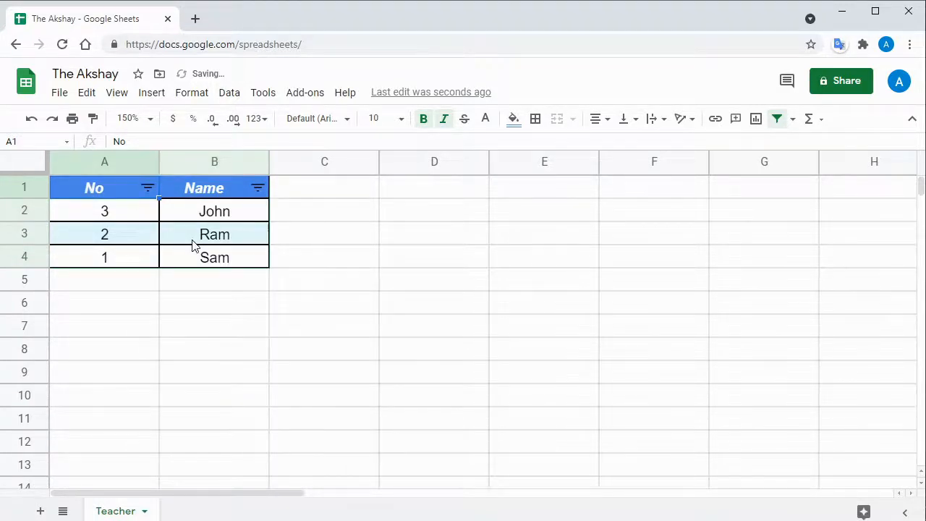
# Filter out the values 1 and 2 in the No column, and remove the filter from the table
pyautogui.click(147, 190)
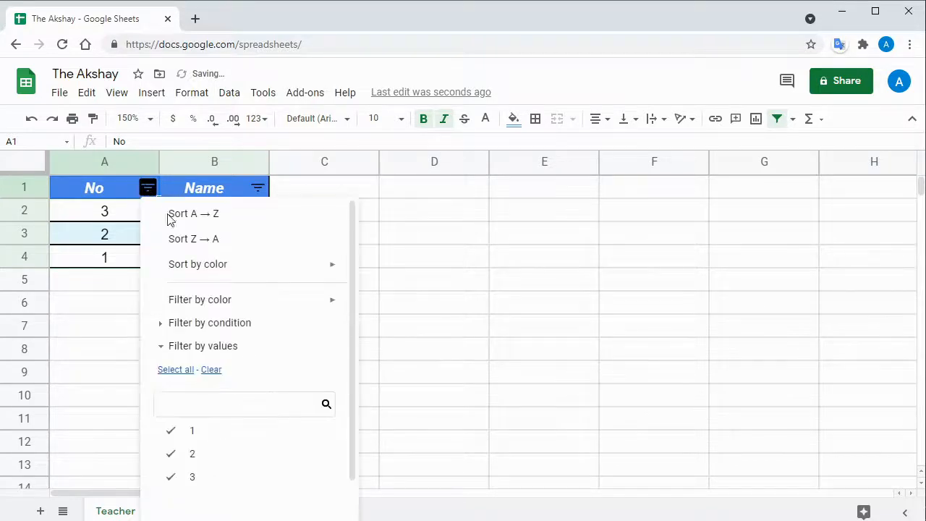
pyautogui.scroll(-1, 289, 410)
pyautogui.click(188, 387)
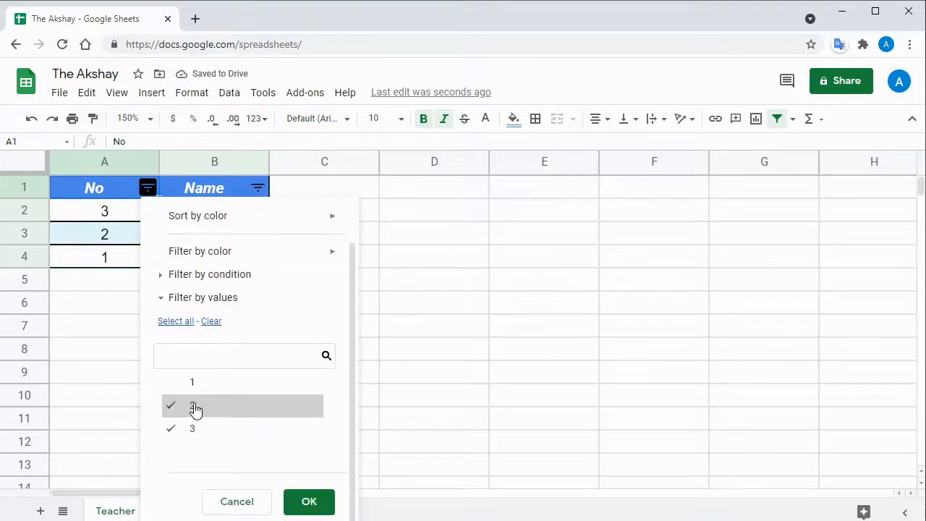
pyautogui.click(193, 406)
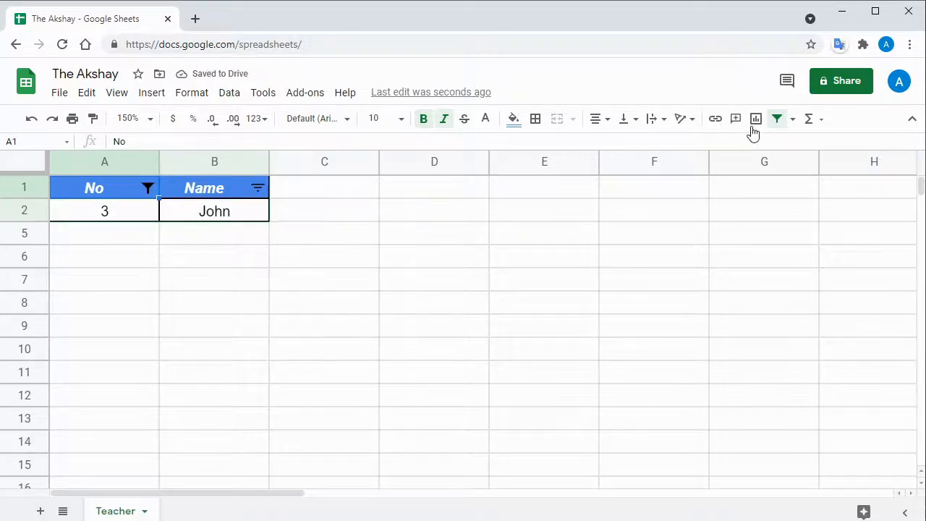
pyautogui.click(778, 119)
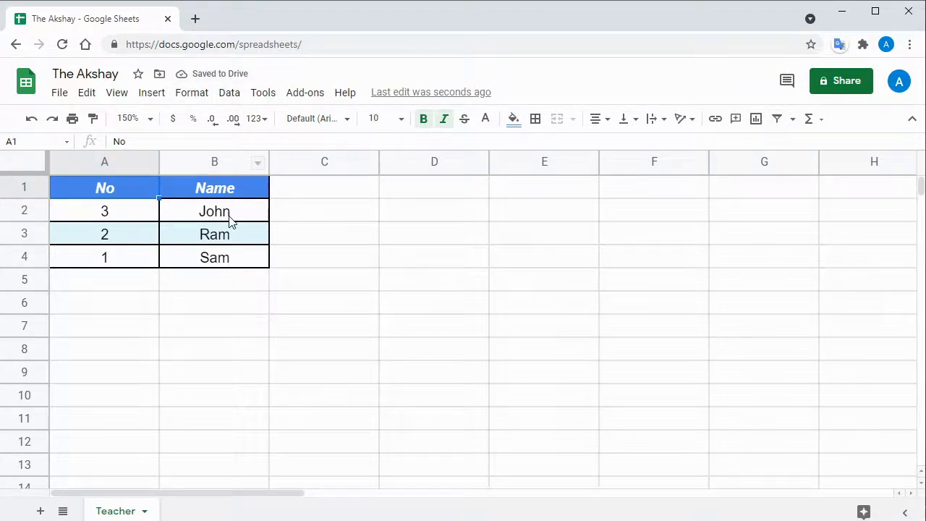
# Check the average and count of the numbers in A2:A4, and the count of the names in B2:B4
pyautogui.moveTo(105, 215); pyautogui.dragTo(115, 265)
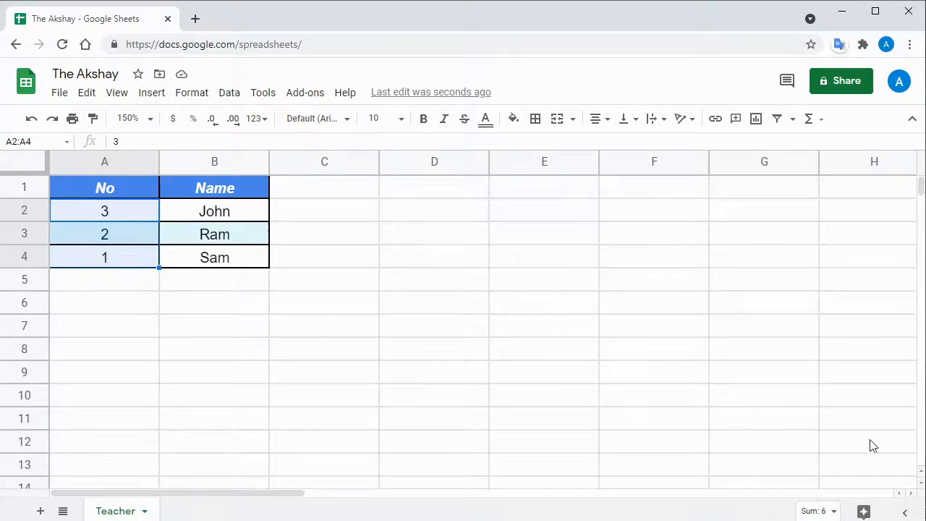
pyautogui.click(833, 511)
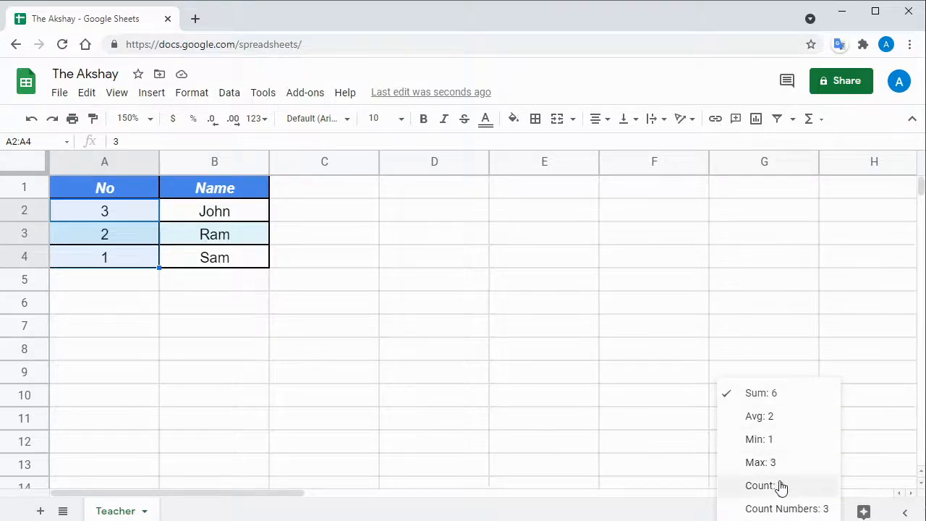
pyautogui.click(774, 415)
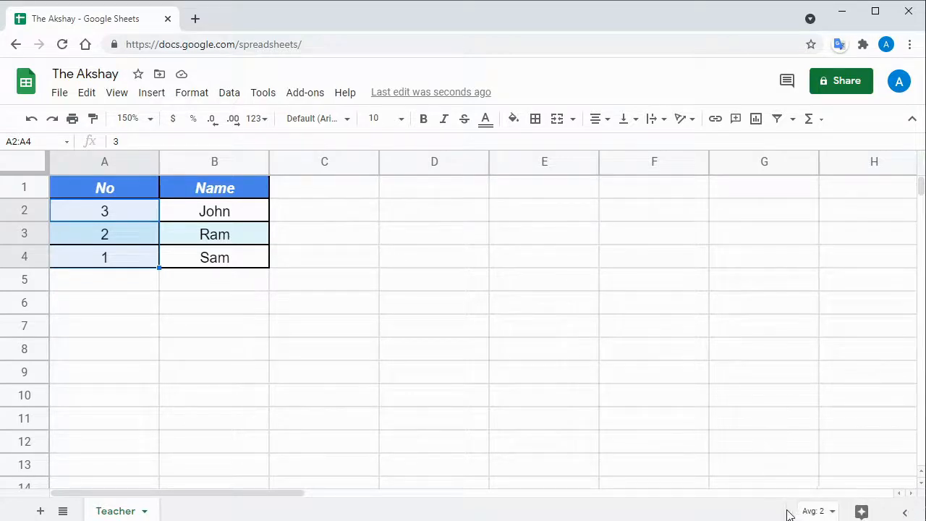
pyautogui.click(836, 515)
pyautogui.click(771, 486)
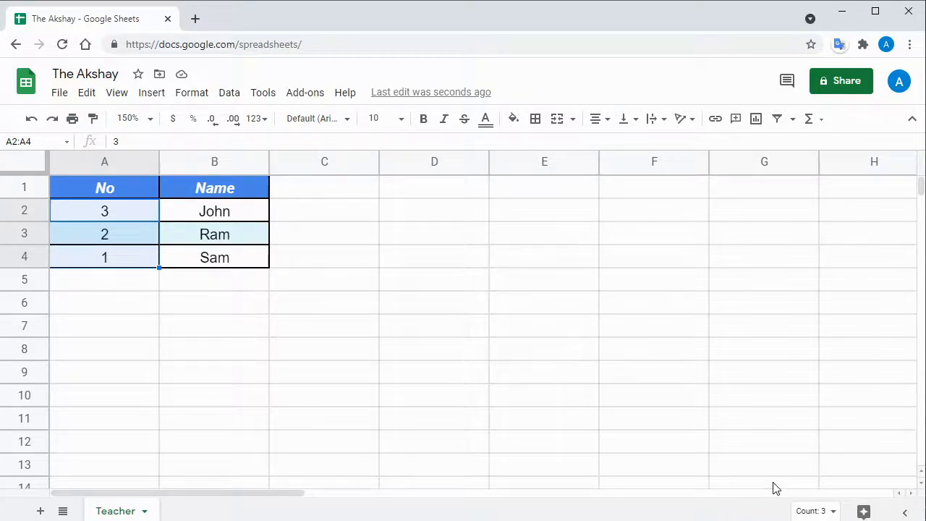
pyautogui.moveTo(227, 211); pyautogui.dragTo(238, 258)
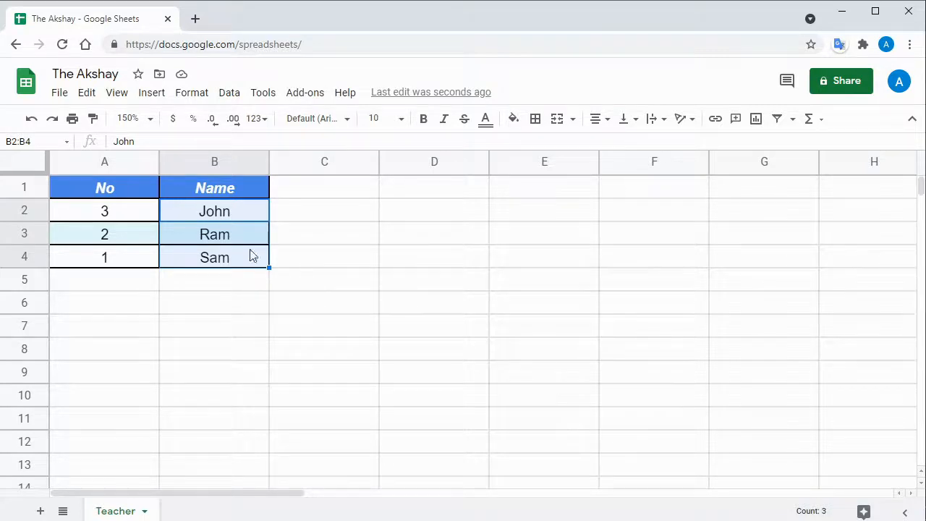
pyautogui.click(155, 237)
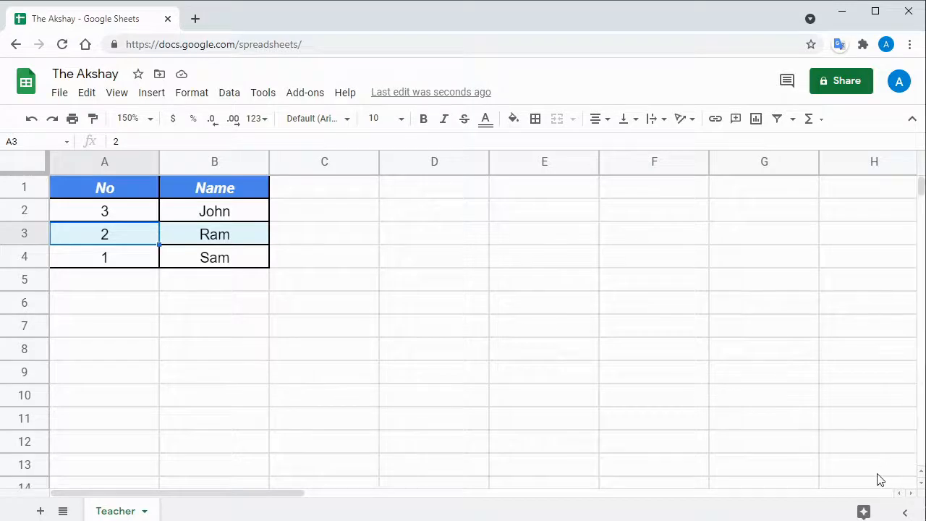
# Examine the suggested questions and charts that Explore offers for the table A1:B4, and close it
pyautogui.click(855, 512)
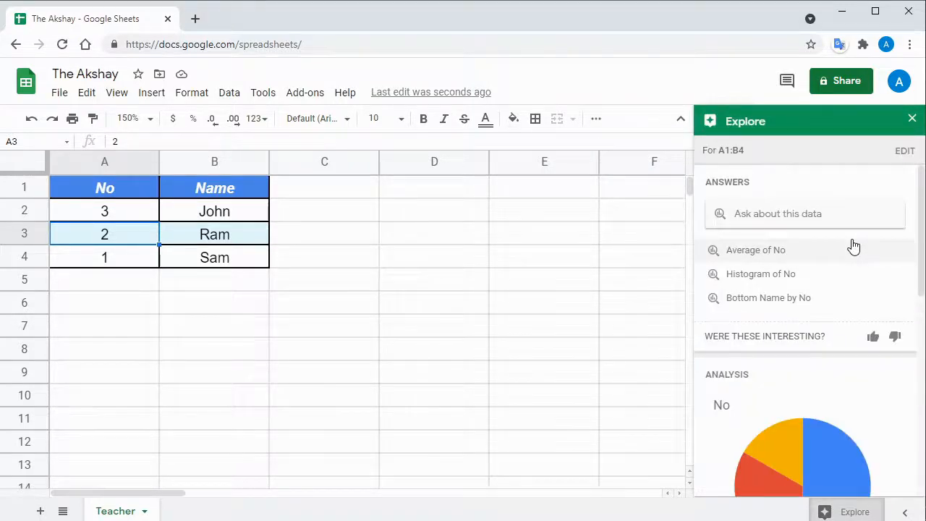
pyautogui.scroll(-3, 854, 246)
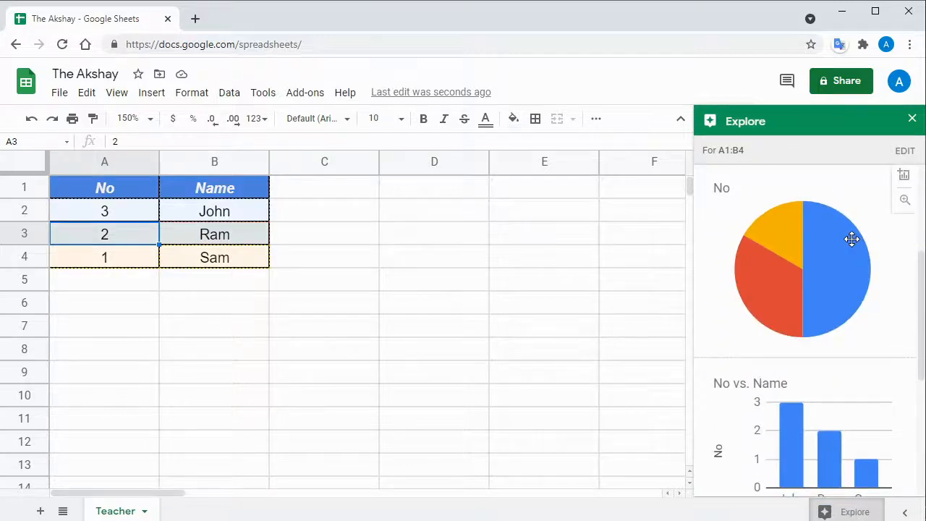
pyautogui.scroll(-3, 851, 239)
pyautogui.scroll(2, 852, 240)
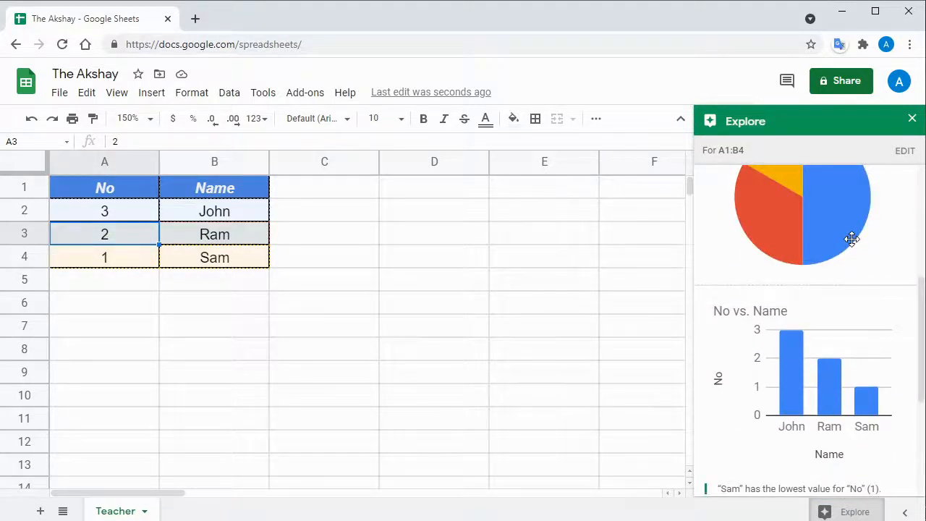
pyautogui.scroll(-3, 820, 398)
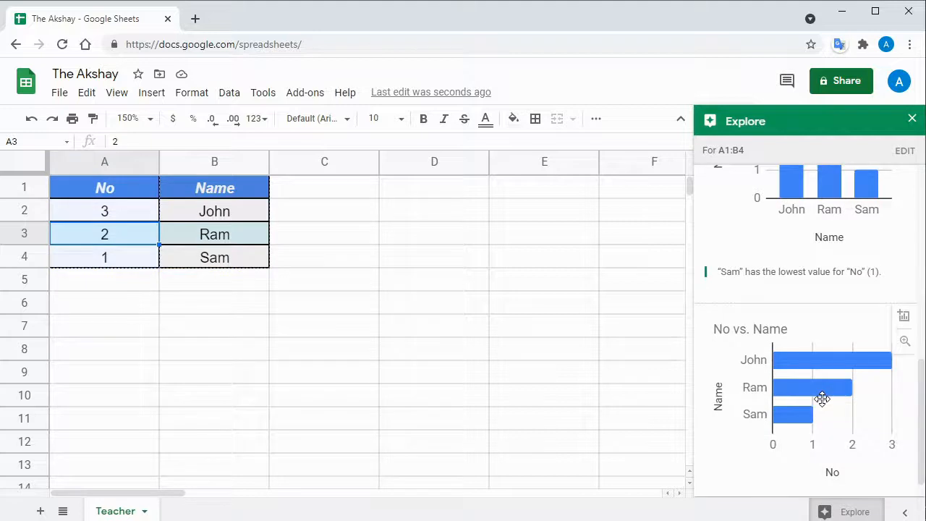
pyautogui.scroll(6, 821, 399)
pyautogui.scroll(-4, 822, 399)
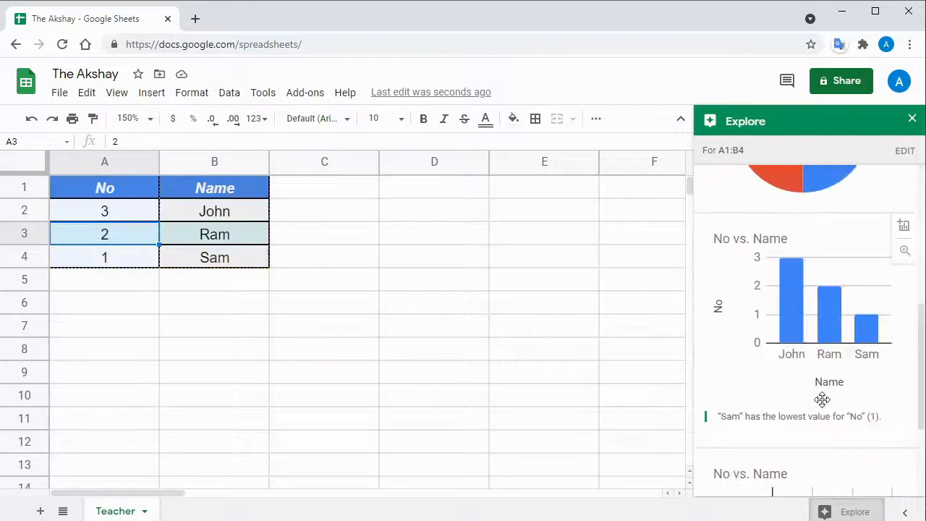
pyautogui.click(911, 119)
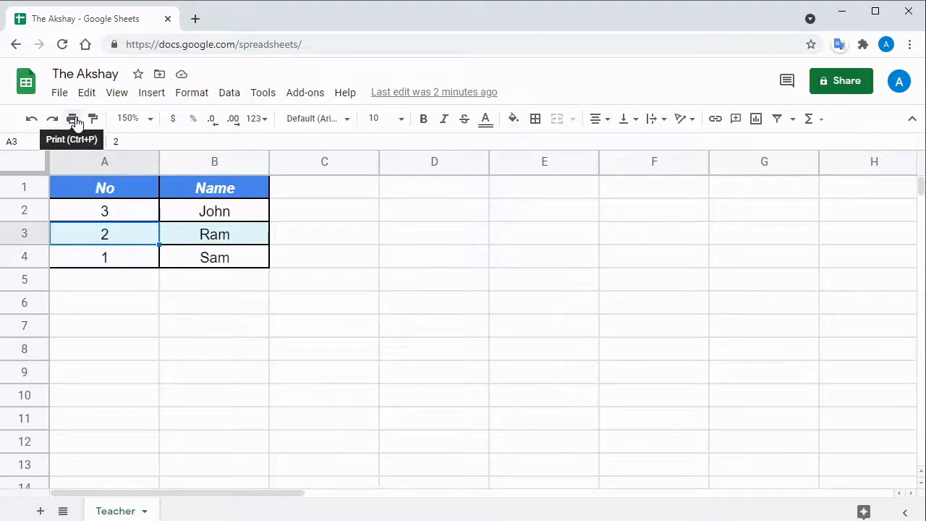
# Insert one column to the left of the Name column and select cell B2 in it
pyautogui.rightClick(201, 163)
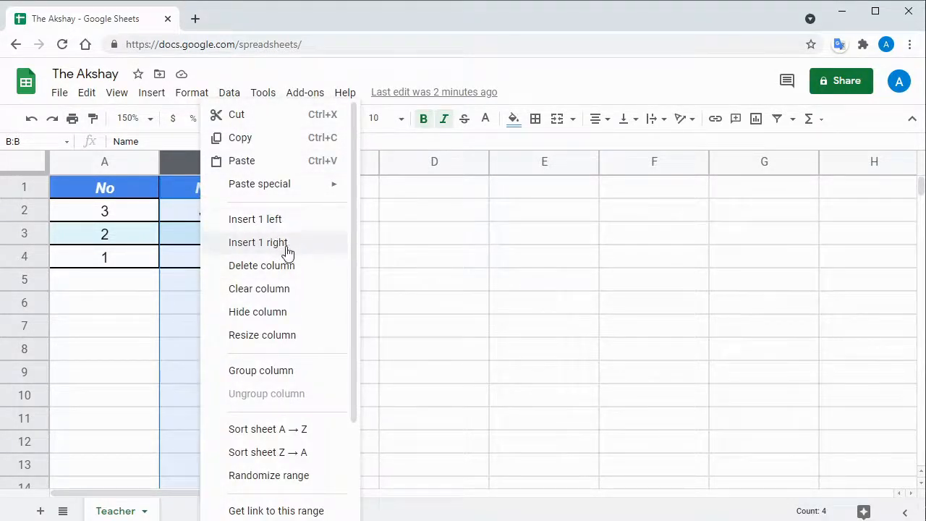
pyautogui.click(295, 225)
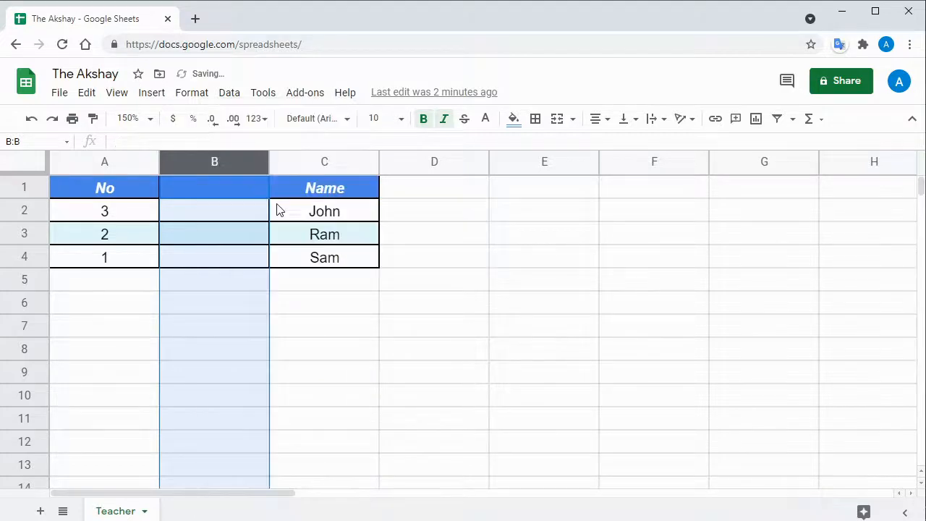
pyautogui.click(199, 211)
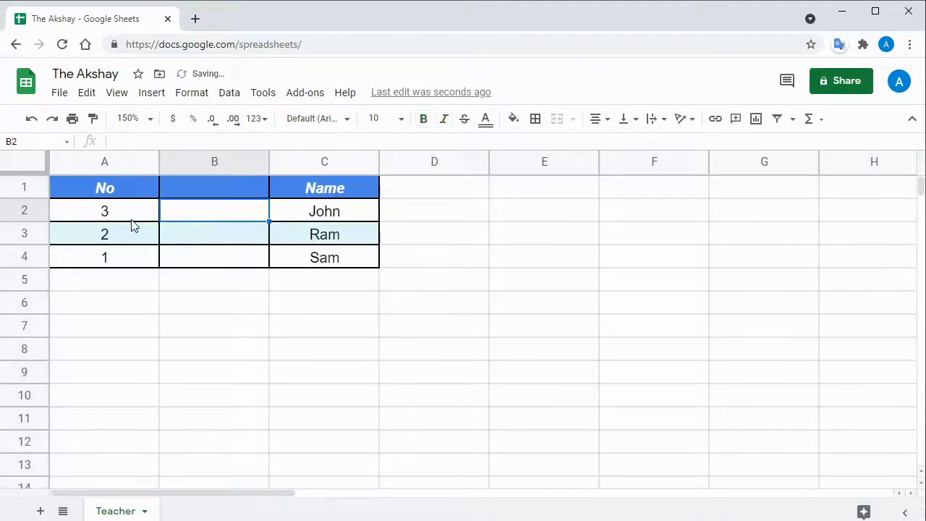
# Insert one row below row 3 and enter 2 in its No column and the same name as row 3 in its Name column
pyautogui.rightClick(30, 241)
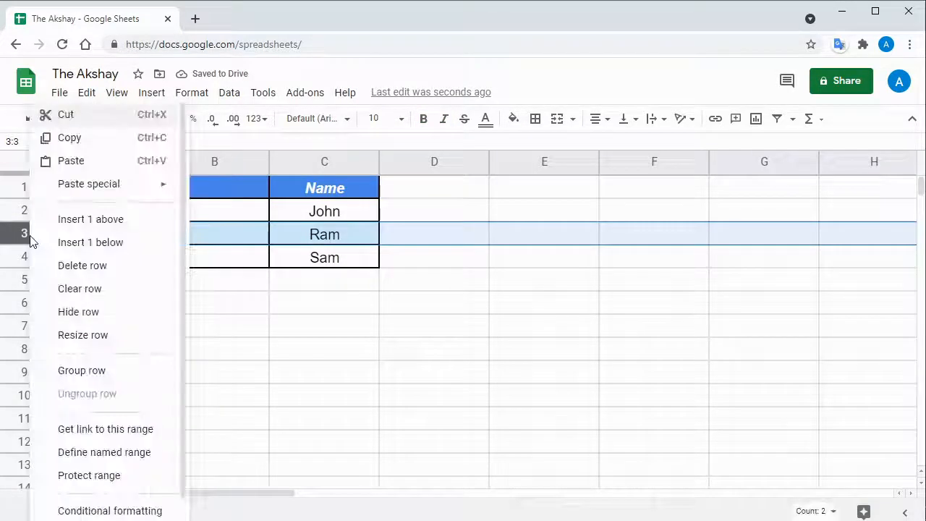
pyautogui.click(124, 242)
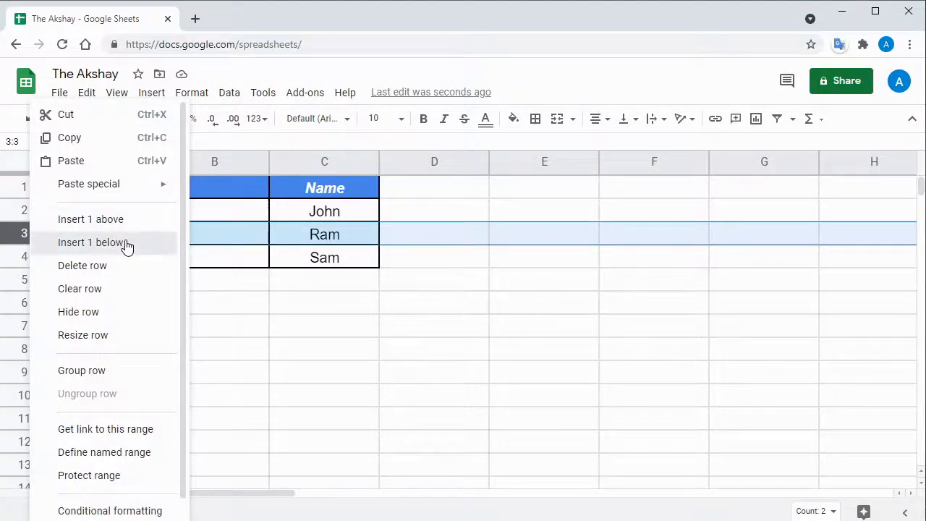
pyautogui.click(125, 261)
pyautogui.write('2')
pyautogui.press('Right')
pyautogui.press('Right')
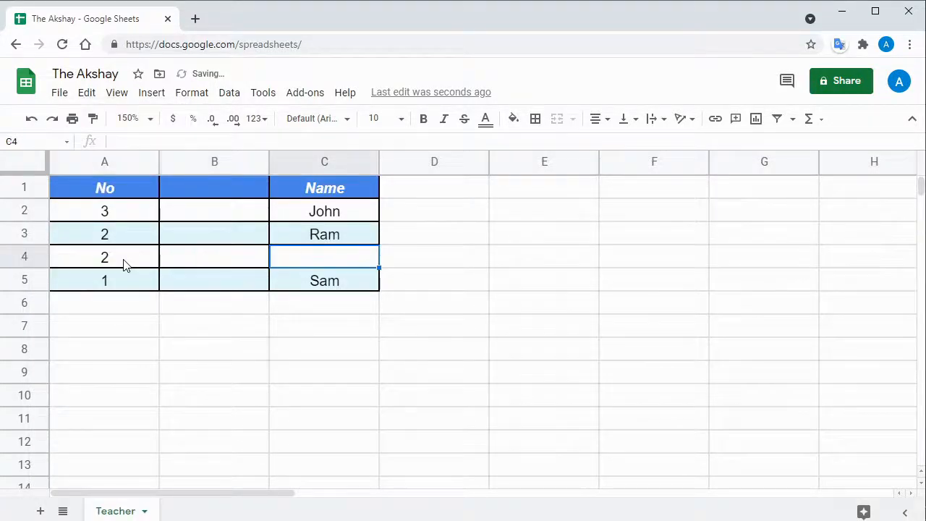
pyautogui.write('Ram')
pyautogui.press('Return')
pyautogui.press('Up')
pyautogui.press('Left')
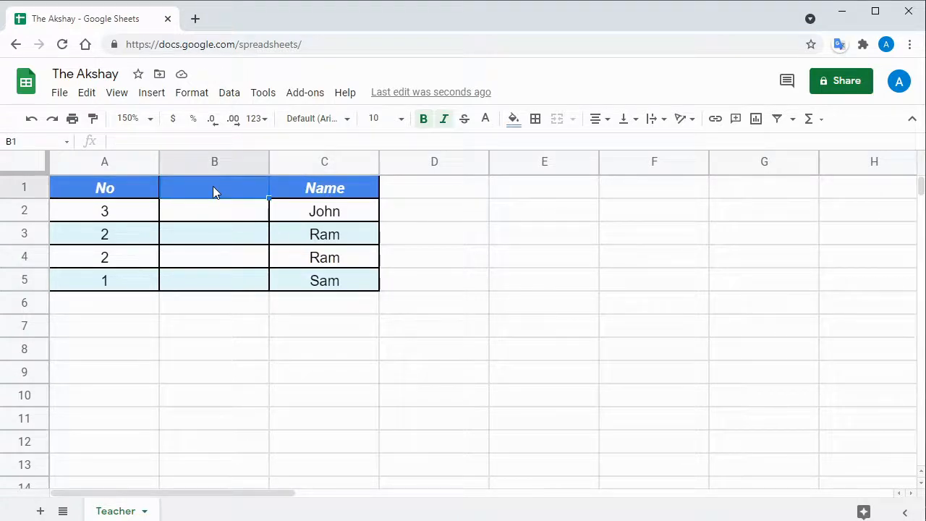
# Delete the empty column B between the No and Name columns
pyautogui.click(213, 154)
pyautogui.rightClick(212, 154)
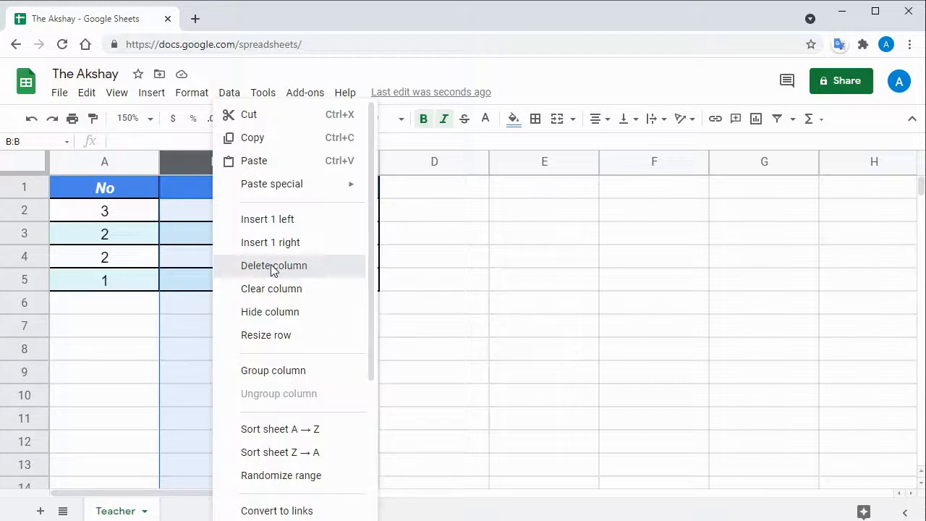
pyautogui.click(271, 266)
# Remove the duplicate rows from the table A1:B5, treating row 1 as a header and analyzing both columns
pyautogui.click(228, 243)
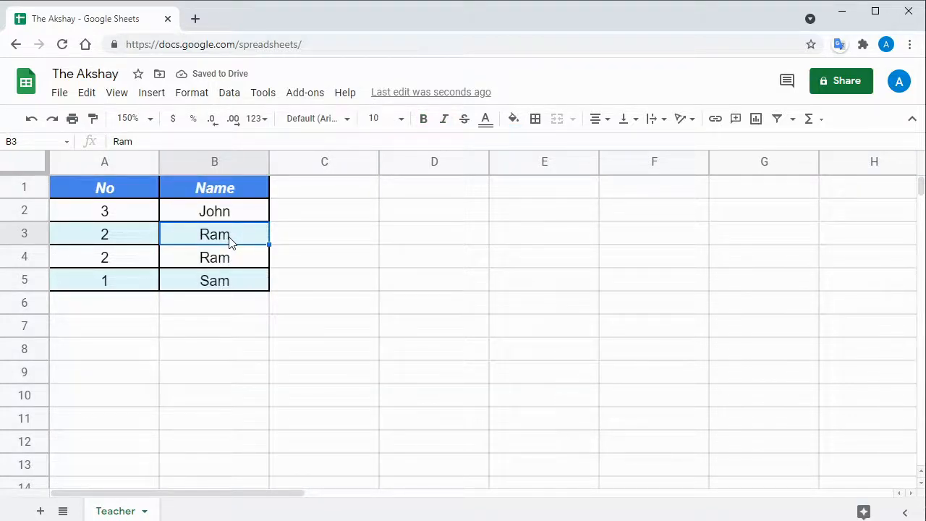
pyautogui.click(228, 94)
pyautogui.click(255, 481)
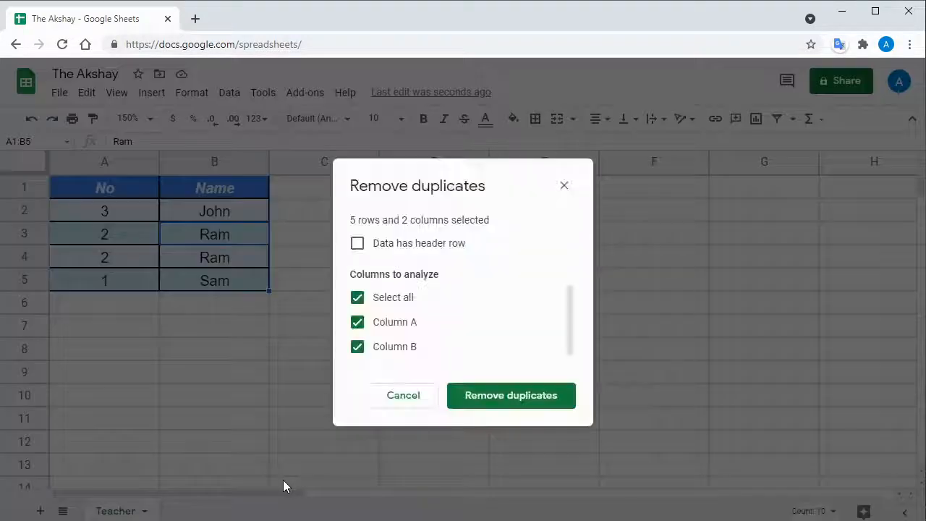
pyautogui.click(357, 245)
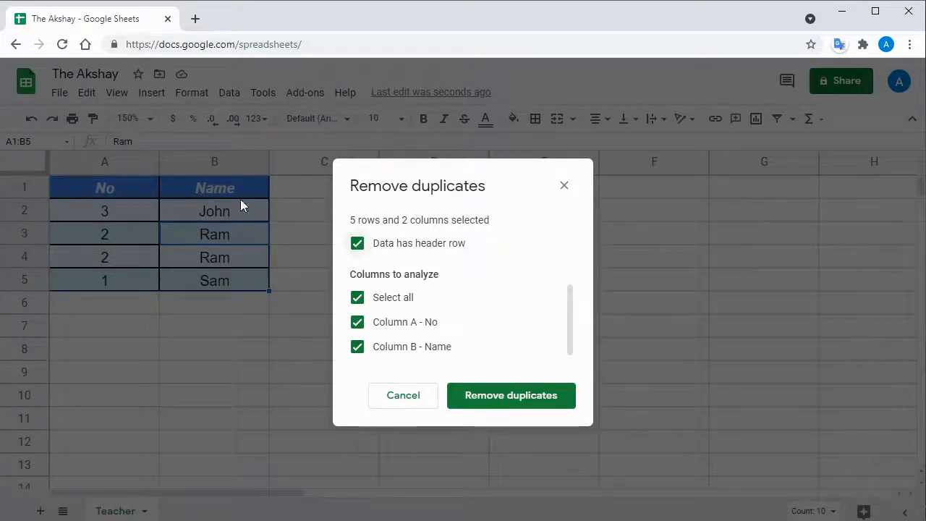
pyautogui.click(520, 402)
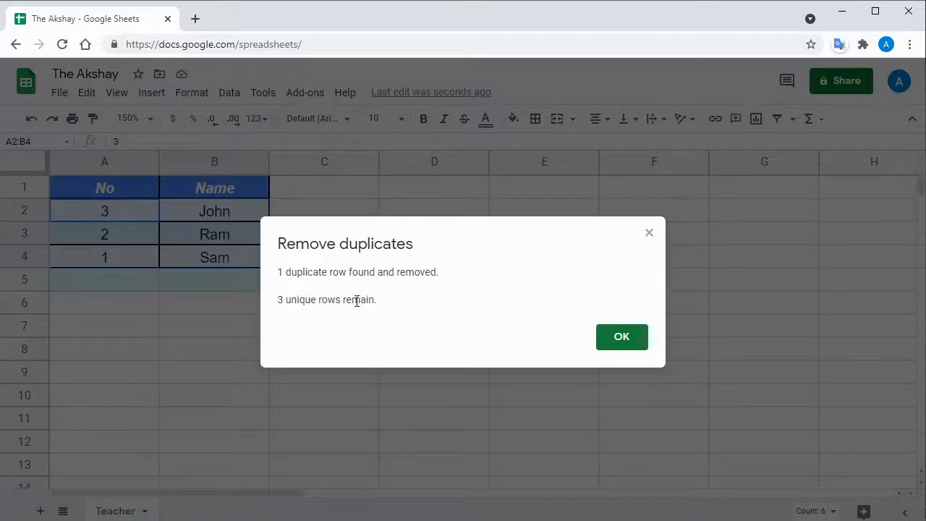
pyautogui.click(648, 235)
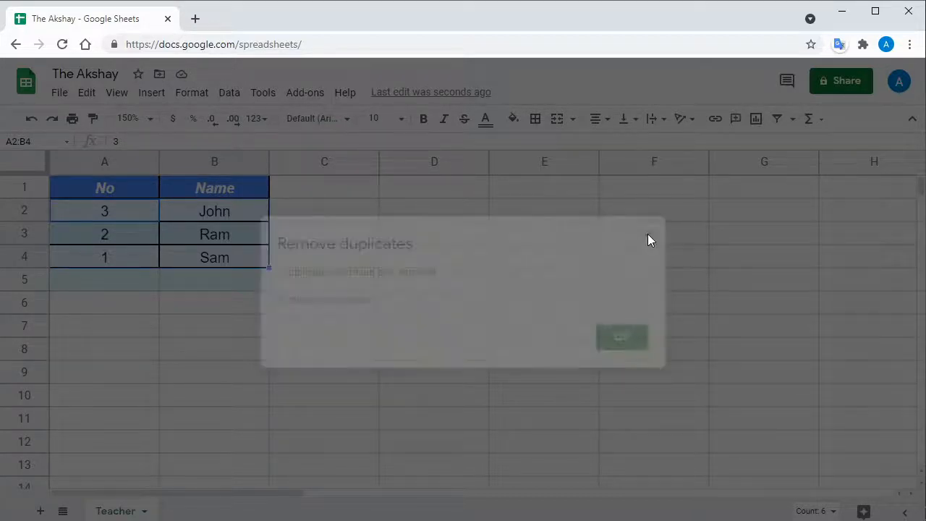
pyautogui.click(647, 235)
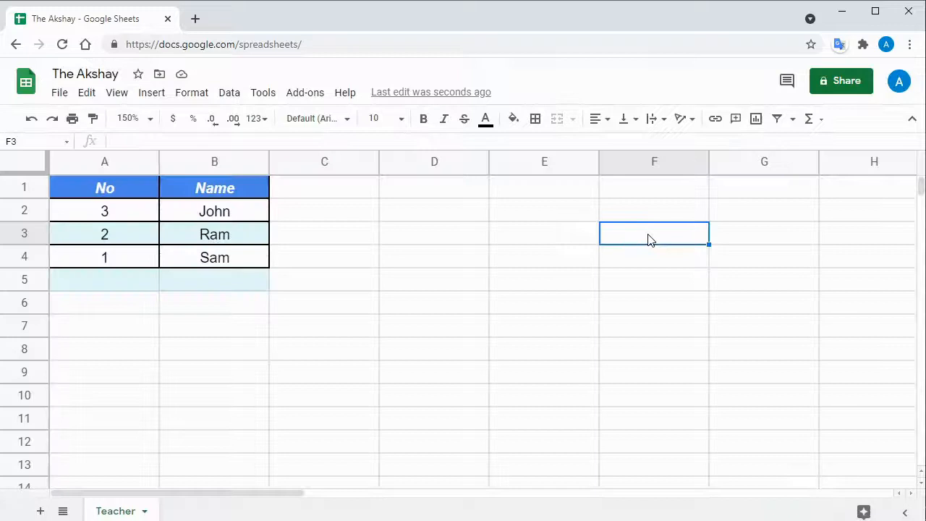
# Copy the formatting of the Name column cells B1:B4 onto C1:C4 with Paint format, and select cell A5
pyautogui.click(246, 221)
pyautogui.moveTo(233, 190); pyautogui.dragTo(232, 261)
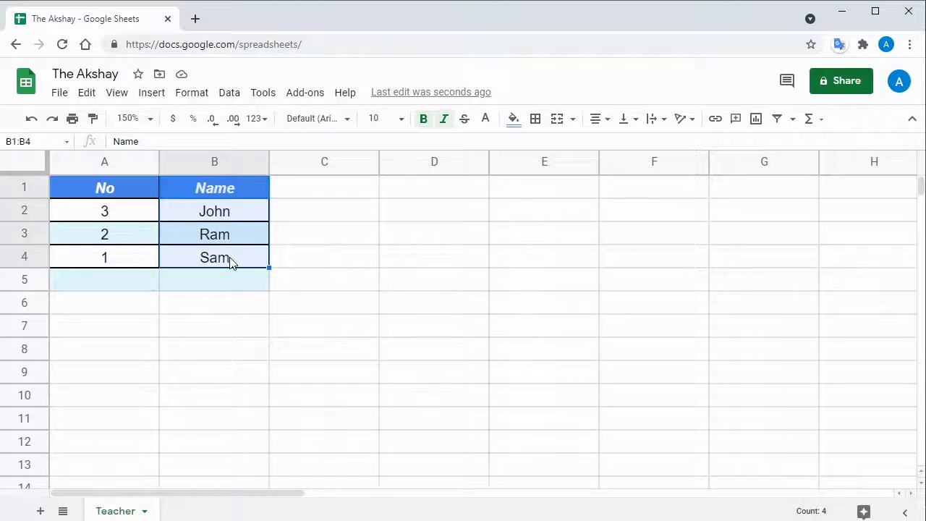
pyautogui.click(98, 123)
pyautogui.moveTo(358, 190); pyautogui.dragTo(354, 266)
pyautogui.click(315, 306)
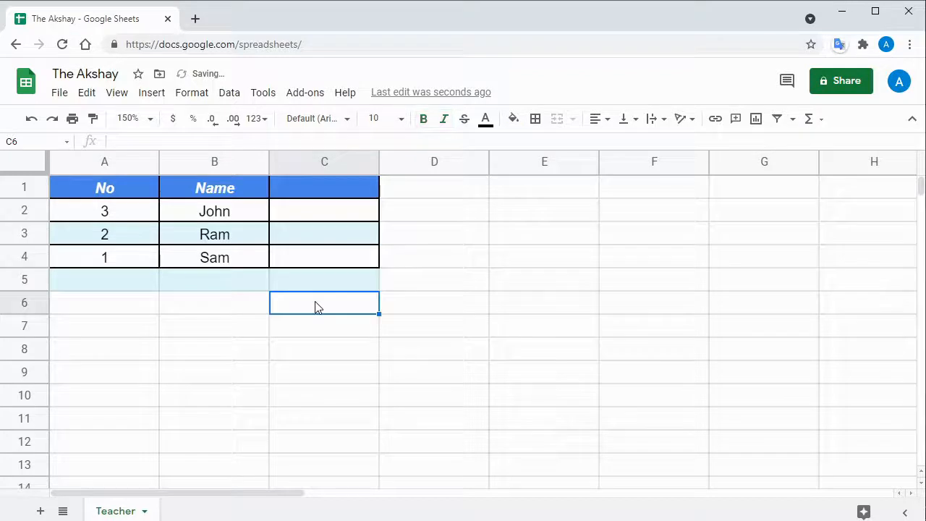
pyautogui.click(71, 284)
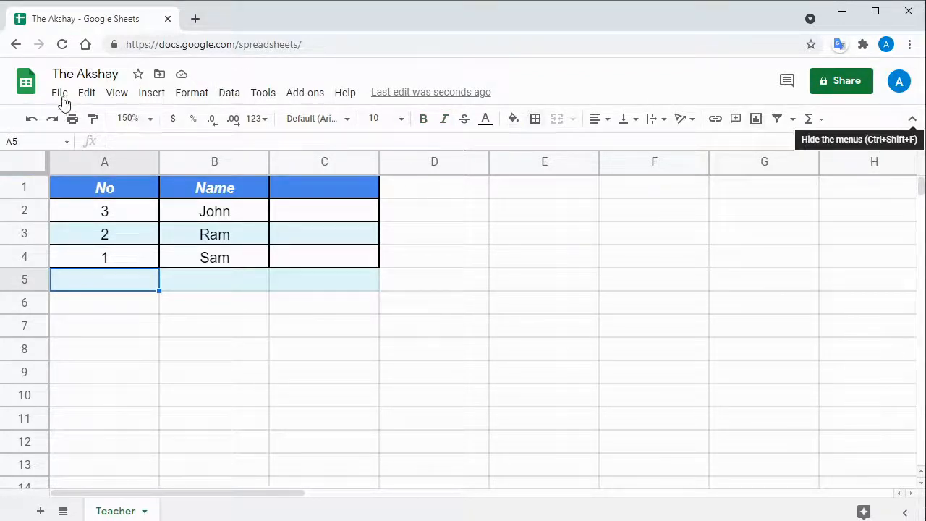
# Hide the menus and show them again, and switch to full screen view and back
pyautogui.click(913, 120)
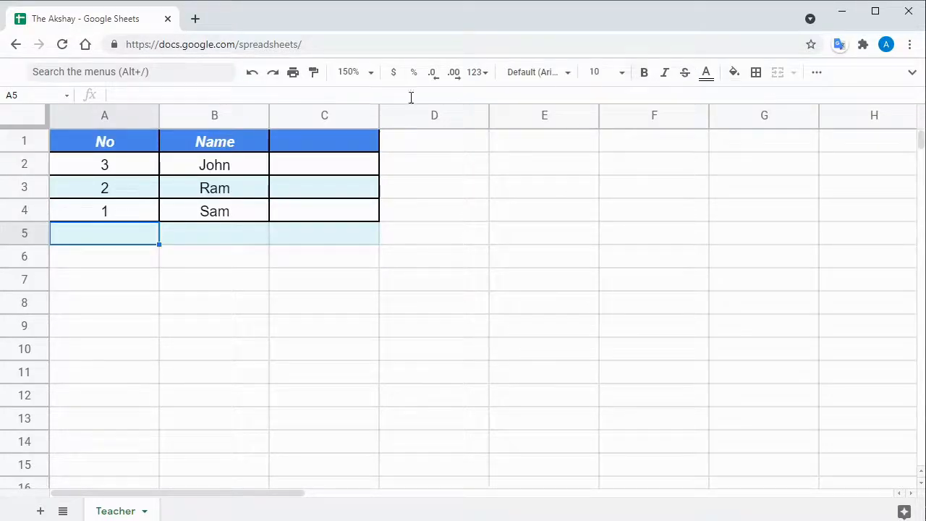
pyautogui.click(914, 76)
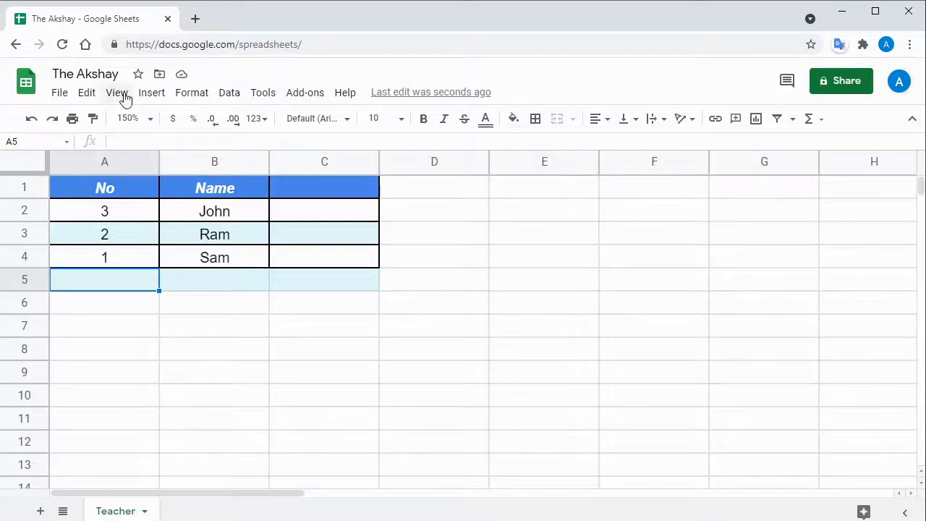
pyautogui.click(123, 95)
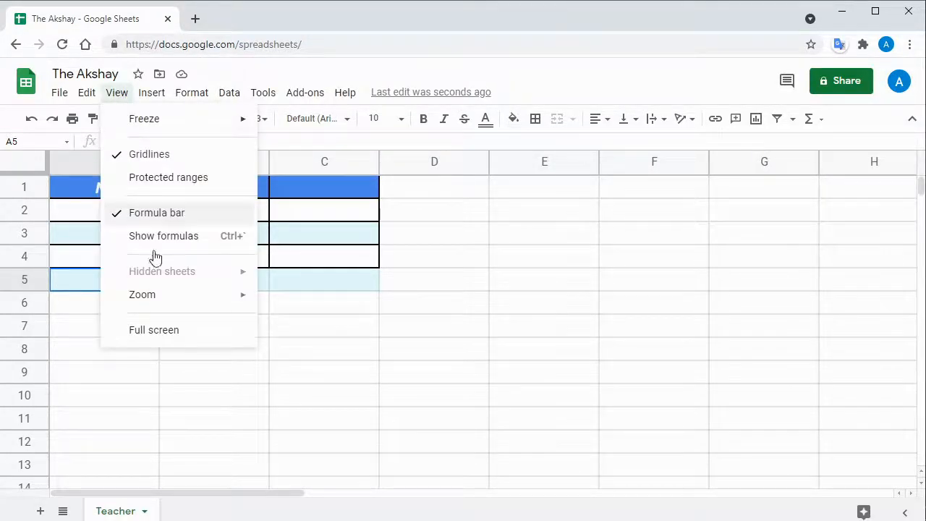
pyautogui.click(159, 334)
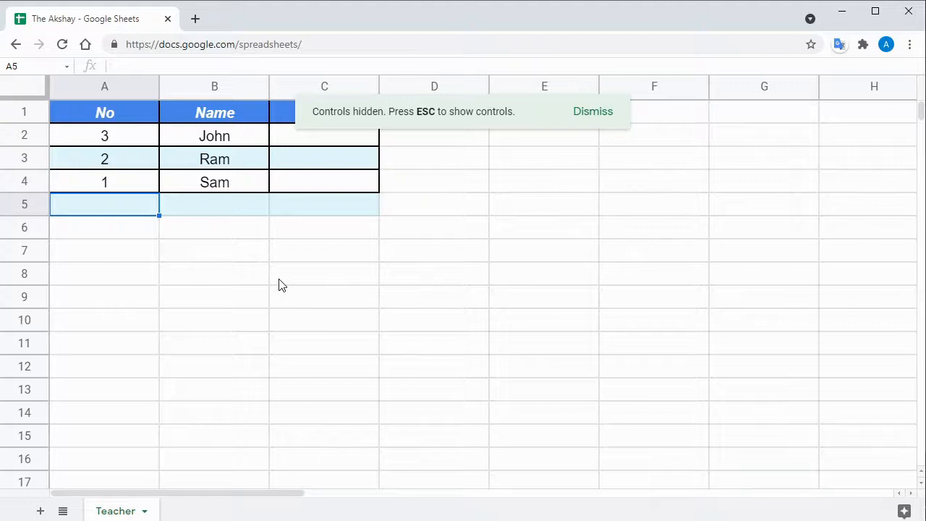
pyautogui.press('Escape')
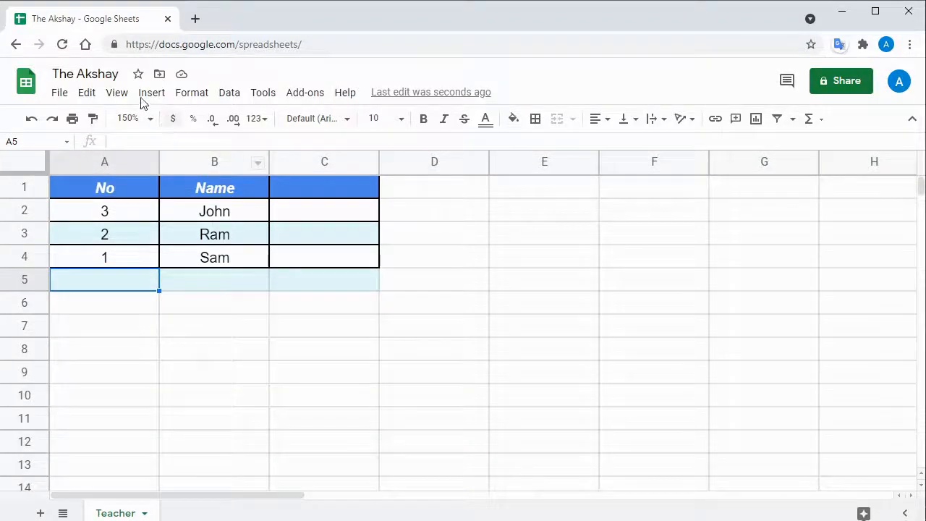
# Hide the formula bar and the gridlines, and turn both back on
pyautogui.click(117, 94)
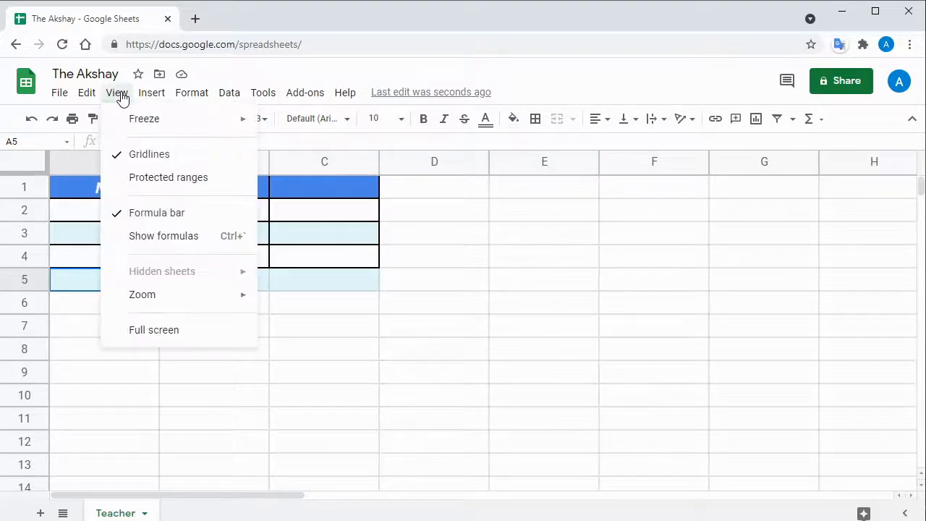
pyautogui.click(149, 213)
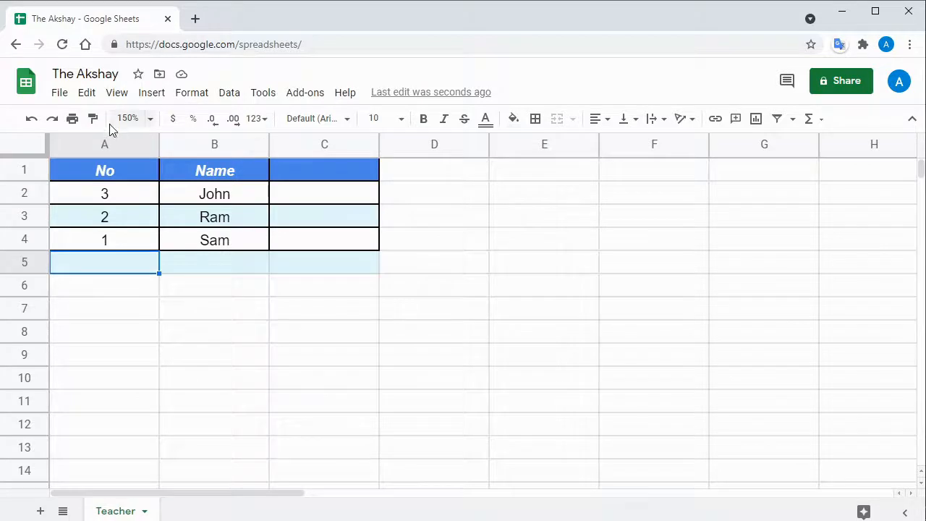
pyautogui.click(117, 93)
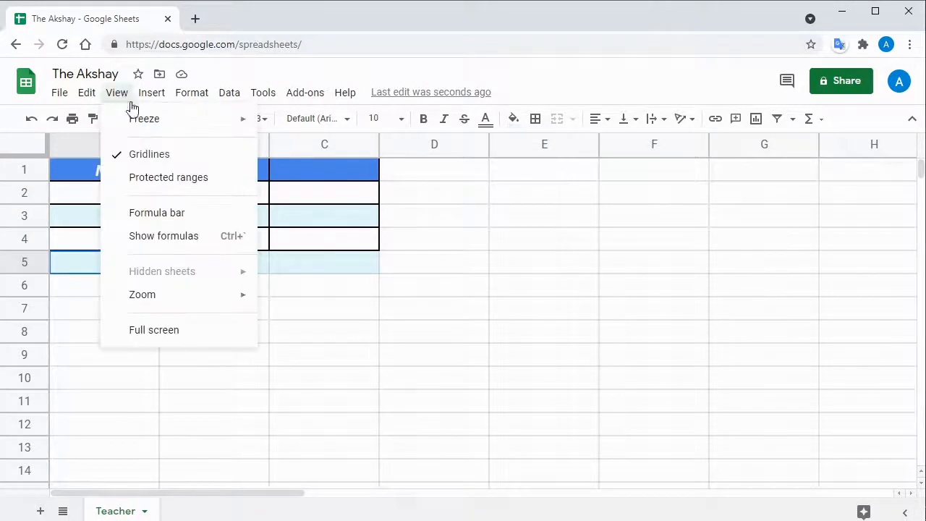
pyautogui.click(153, 162)
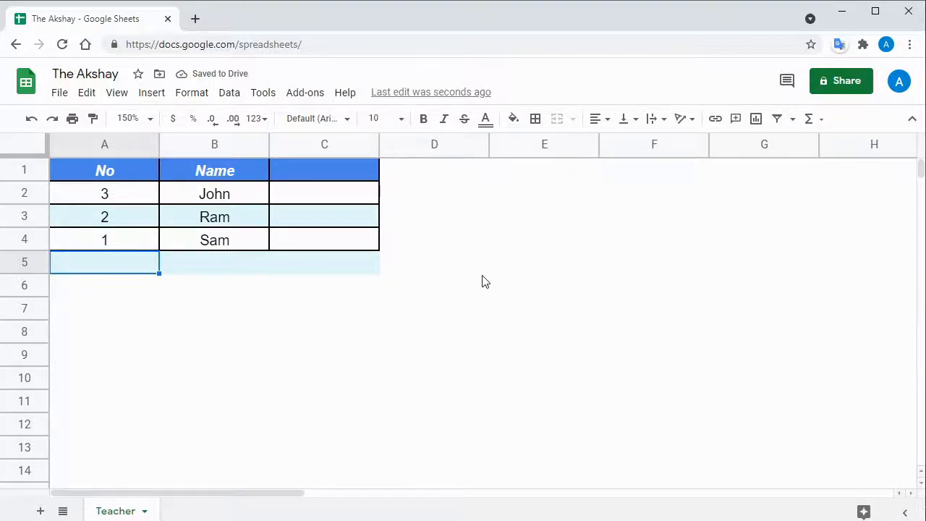
pyautogui.click(117, 94)
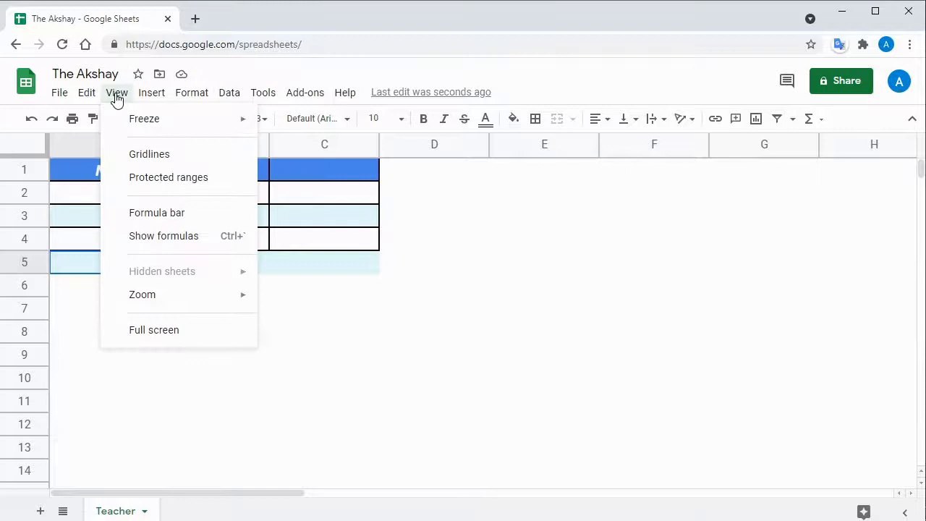
pyautogui.click(149, 155)
pyautogui.click(116, 94)
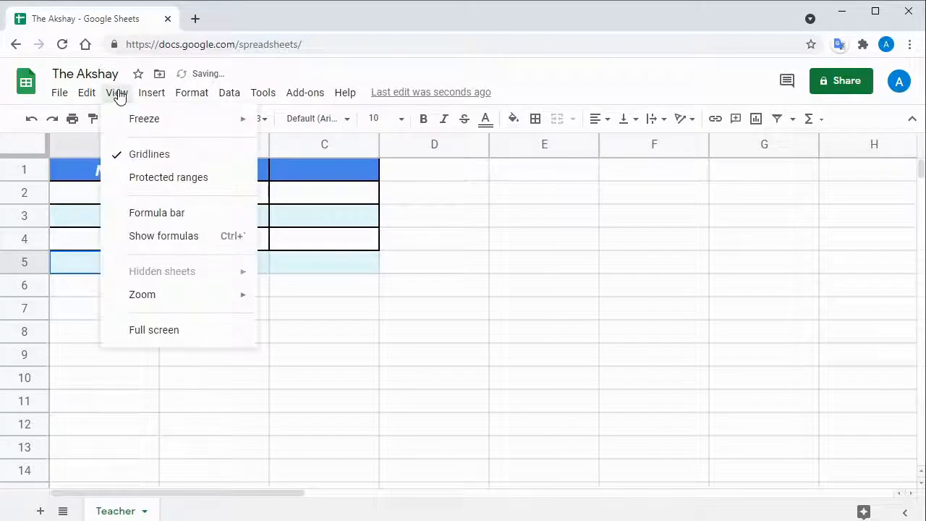
pyautogui.click(160, 214)
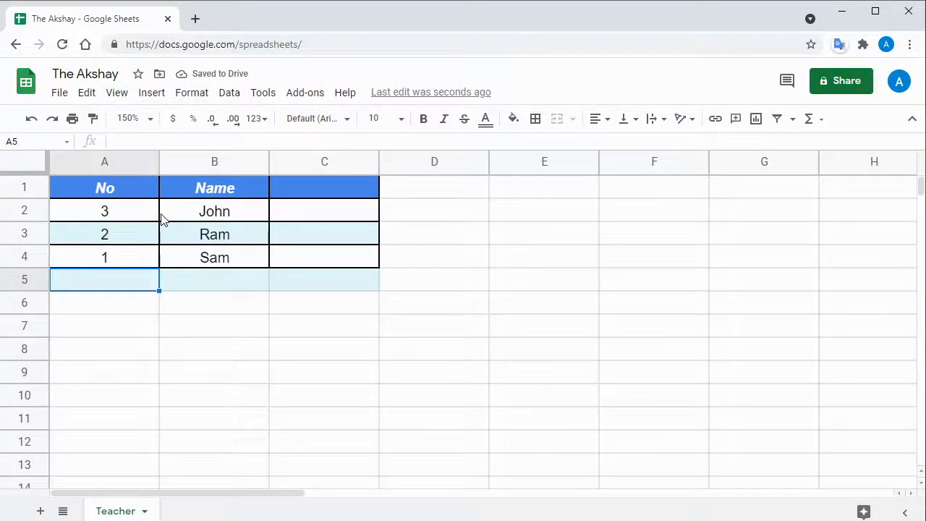
pyautogui.click(263, 92)
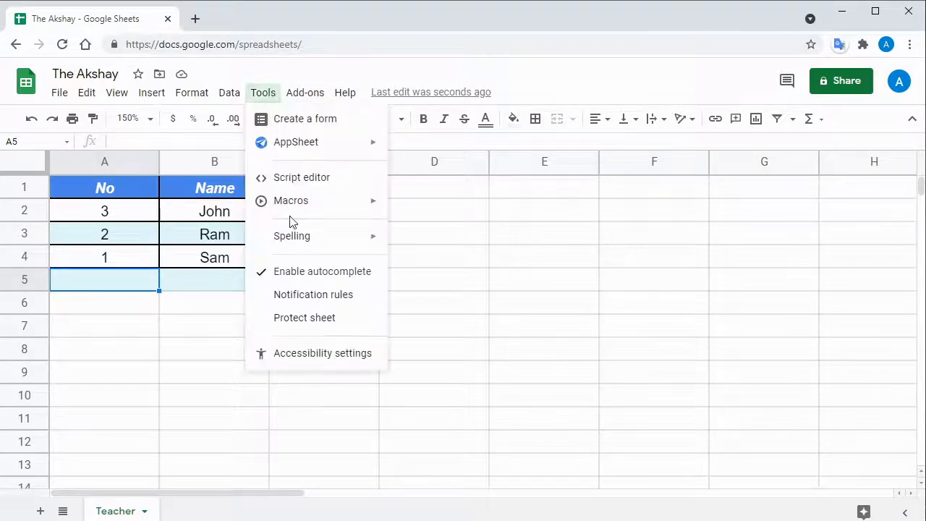
pyautogui.moveTo(295, 204)
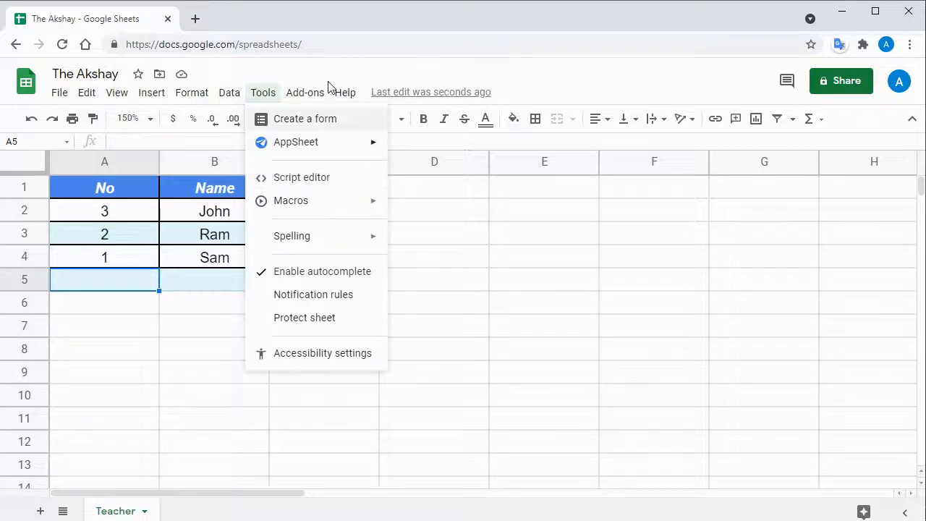
# Search the menus for the commands matching "wrap" and "bold", and clear the search
pyautogui.click(345, 94)
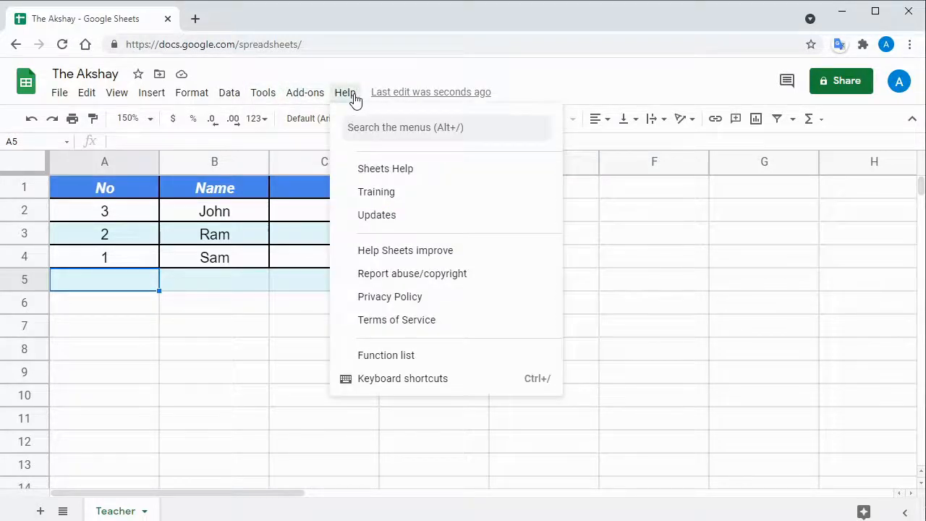
pyautogui.click(399, 124)
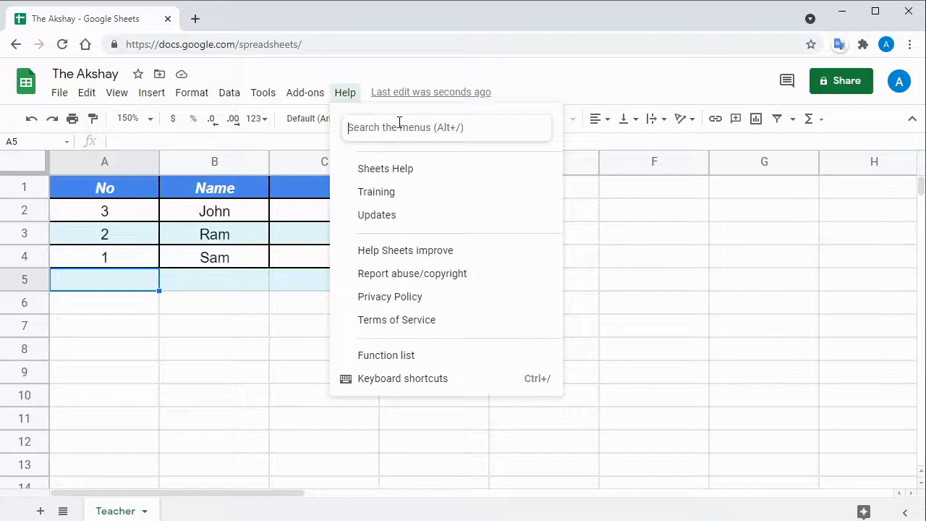
pyautogui.write('wrap')
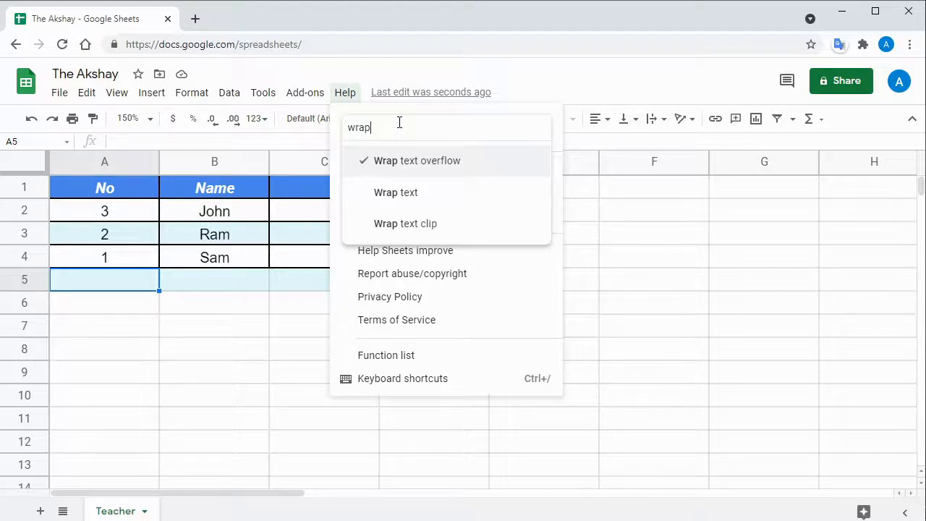
pyautogui.press('BackSpace')
pyautogui.press('BackSpace')
pyautogui.press('BackSpace')
pyautogui.write('bold')
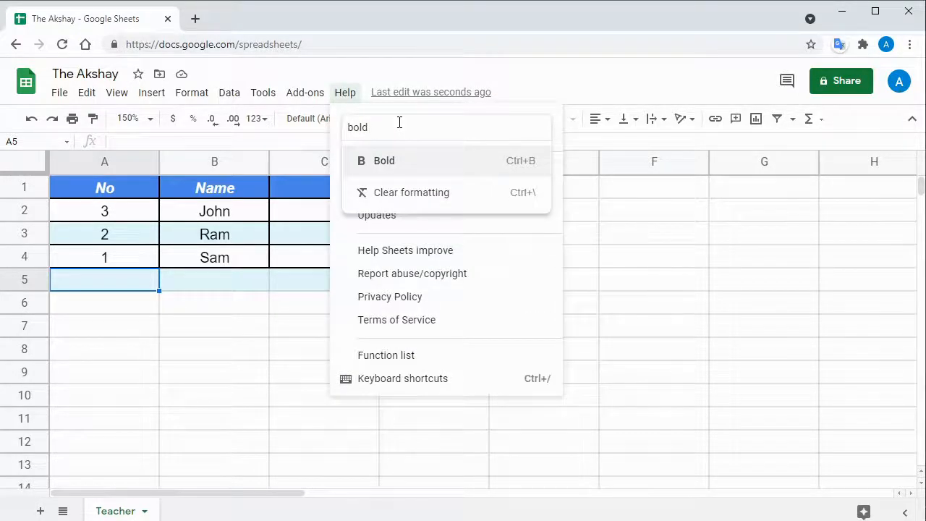
pyautogui.press('BackSpace')
pyautogui.press('BackSpace')
pyautogui.press('BackSpace')
pyautogui.press('BackSpace')
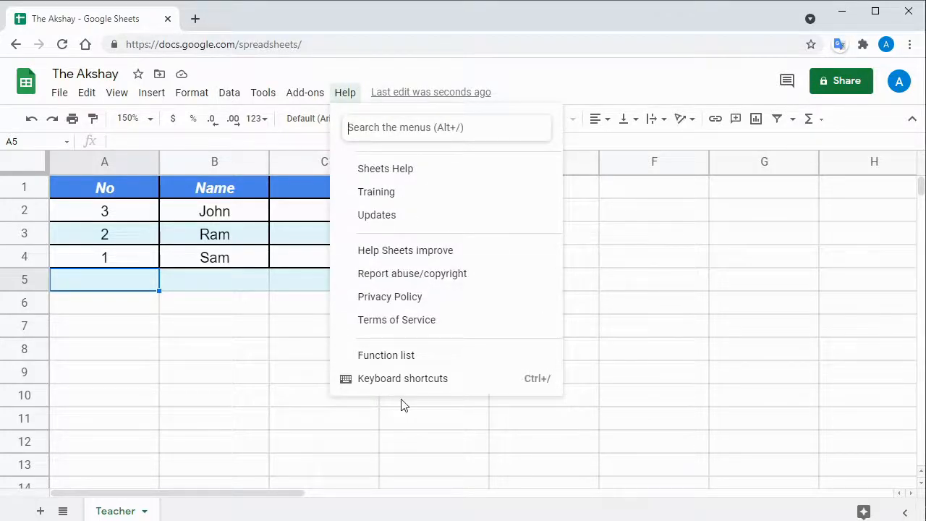
# Look through the list of keyboard shortcuts for editing and close it
pyautogui.click(408, 391)
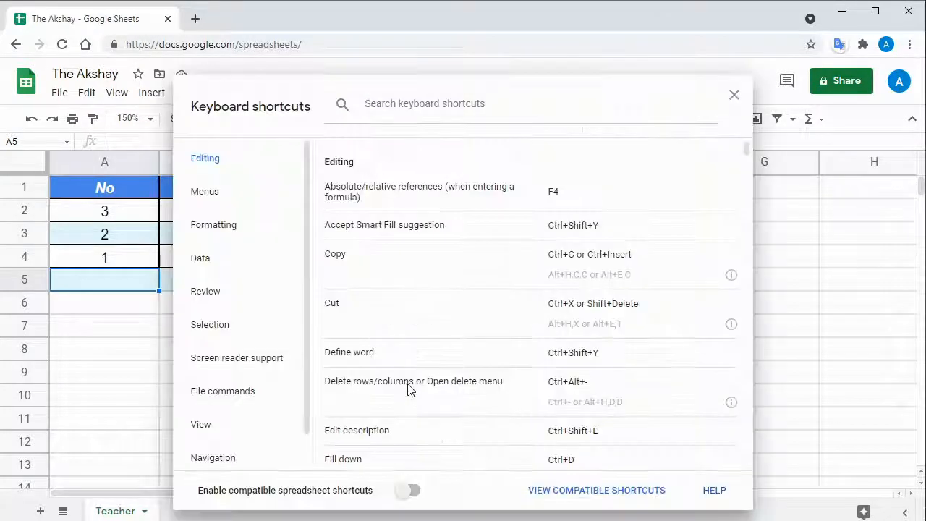
pyautogui.scroll(-3, 403, 304)
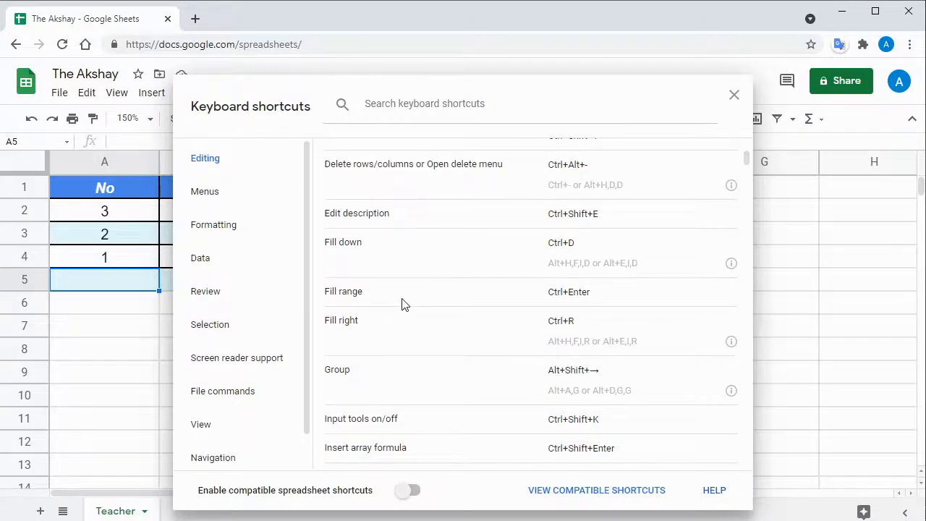
pyautogui.click(733, 96)
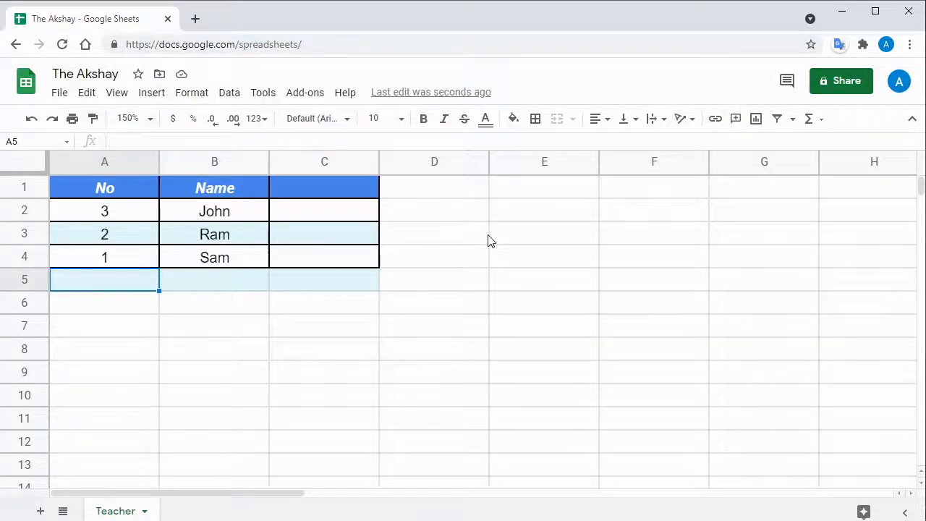